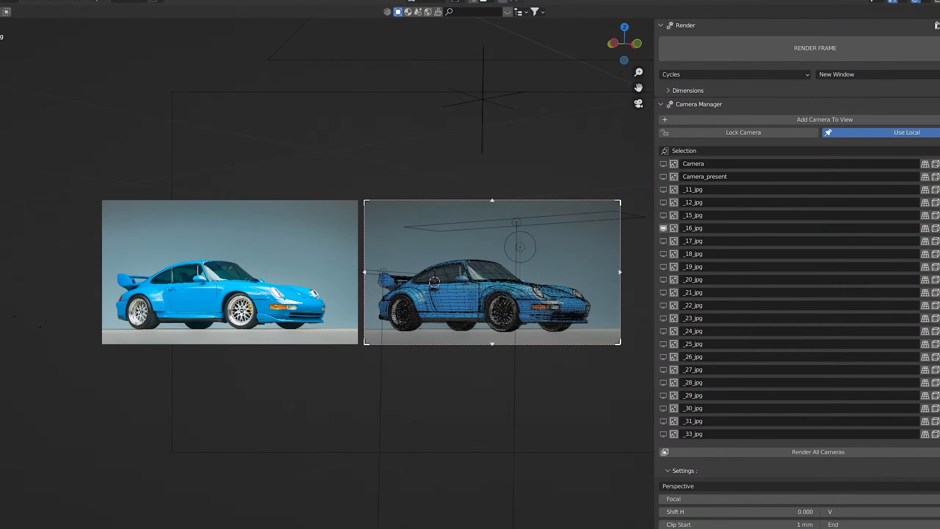
Show the car model in solid shading and examine its rear and front outside the camera view.
key("shift+z")
middle_click_drag(585, 255, 476, 354)
scroll(558, 277, "up", 5)
scroll(504, 346, "up", 2)
scroll(533, 339, "down", 3)
middle_click_drag(533, 339, 504, 370)
scroll(486, 407, "up", 3)
scroll(487, 407, "down", 4)
middle_click_drag(486, 407, 474, 347)
scroll(457, 360, "up", 4)
left_click(470, 348)
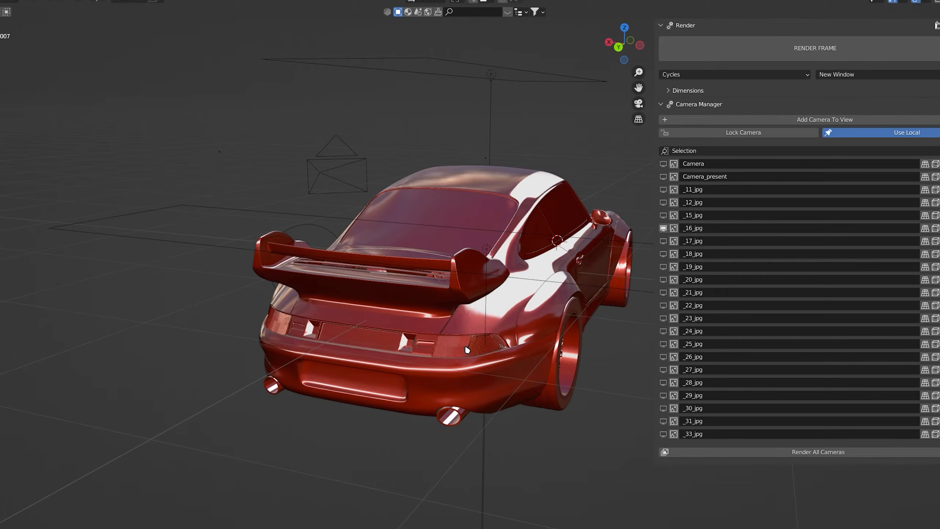
left_click(480, 350)
middle_click_drag(480, 350, 81, 291)
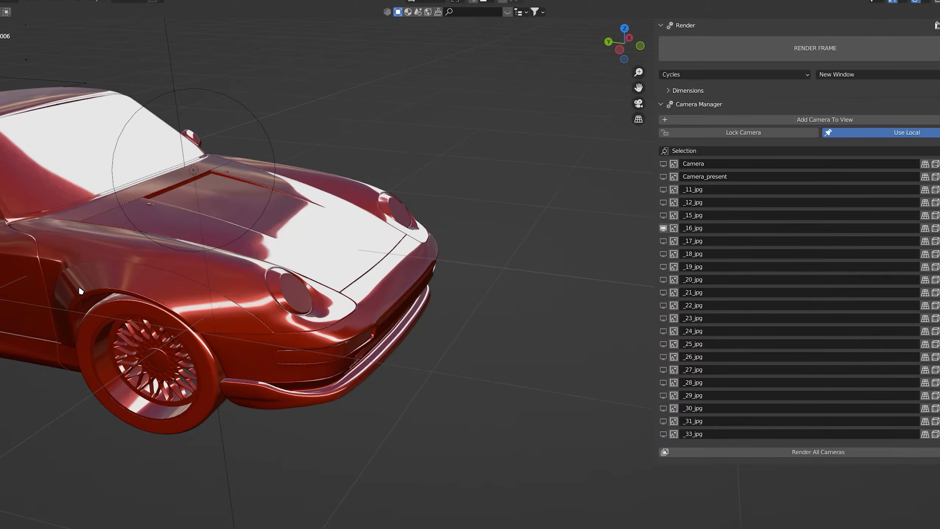
left_click(284, 287)
middle_click_drag(440, 329, 400, 355)
key("ctrl+j")
key("ctrl+z")
key("ctrl+z")
scroll(297, 371, "down", 4)
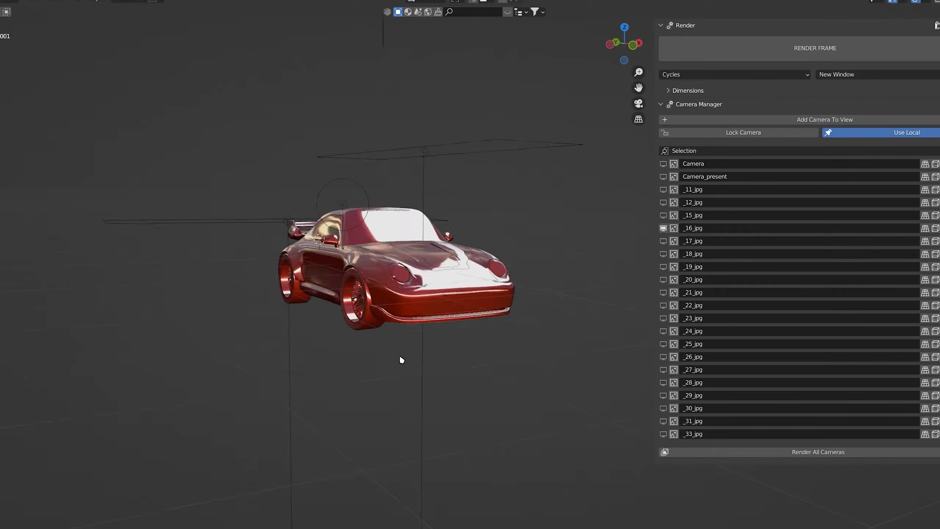
scroll(426, 339, "up", 3)
left_click(440, 326)
key("h")
key("ctrl+z")
Examine the car model's side and front up close, and switch to the _17_jpg camera.
left_click(308, 326)
key("h")
middle_click_drag(218, 329, 311, 336)
scroll(311, 336, "down", 1)
middle_click_drag(311, 337, 344, 339, "shift")
scroll(370, 337, "up", 1)
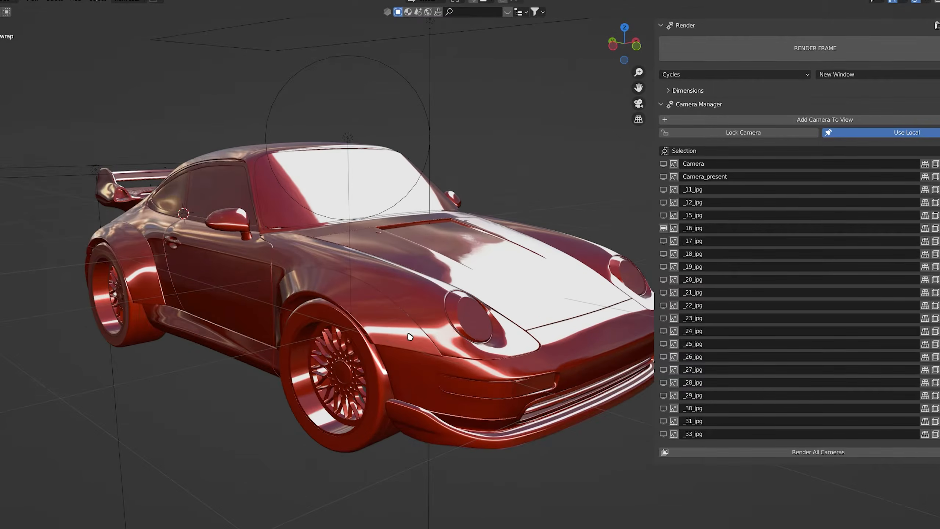
scroll(370, 338, "down", 1)
left_click(663, 241)
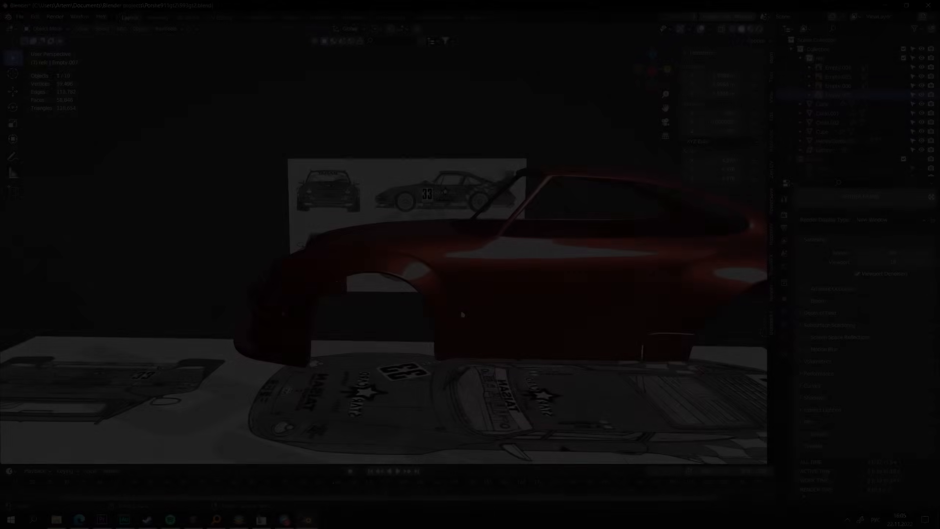
Compare the blueprint-based car body with its blueprints in the front, top and right views.
middle_click_drag(461, 309, 483, 329)
key("KP_1")
key("KP_7")
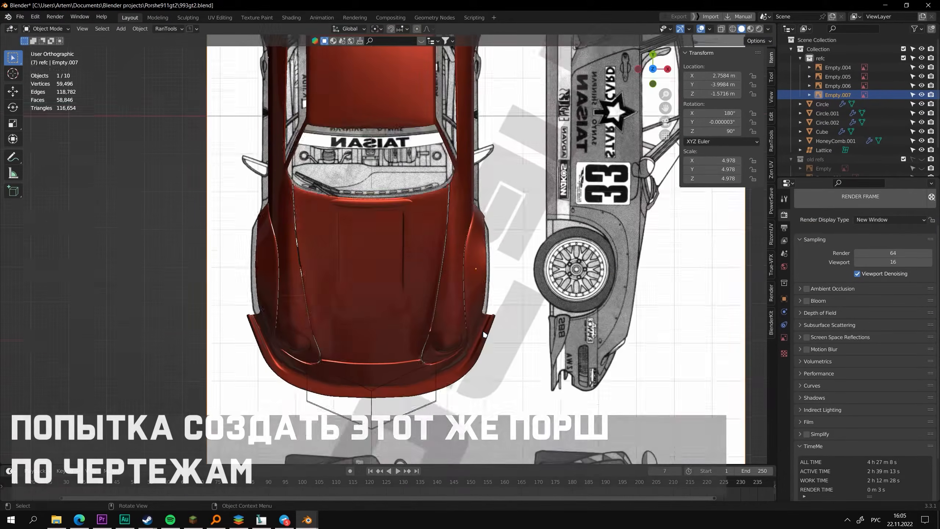
key("KP_3")
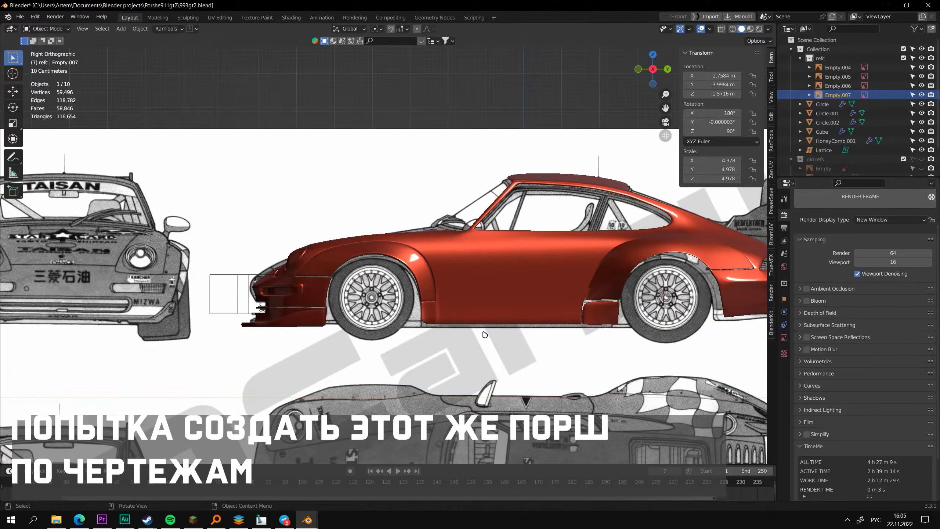
key("KP_4")
key("KP_6")
key("KP_4")
key("KP_1")
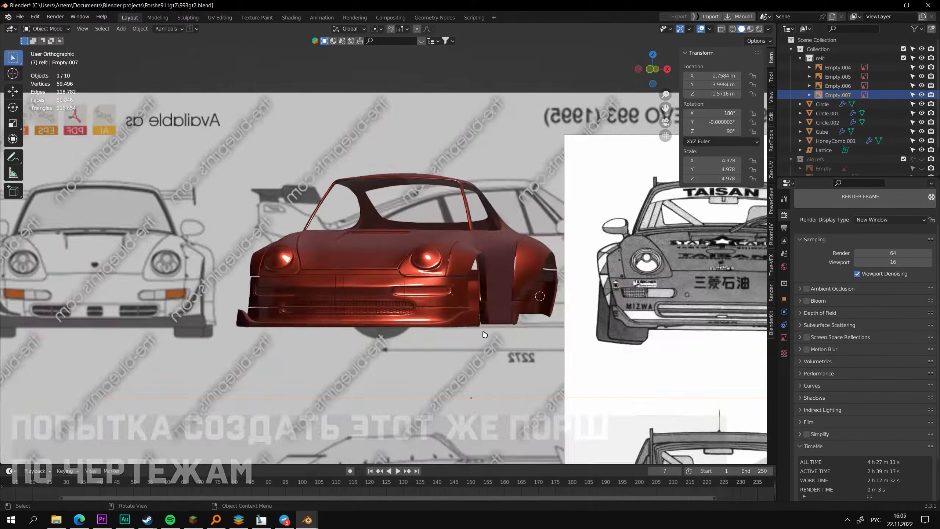
key("KP_7")
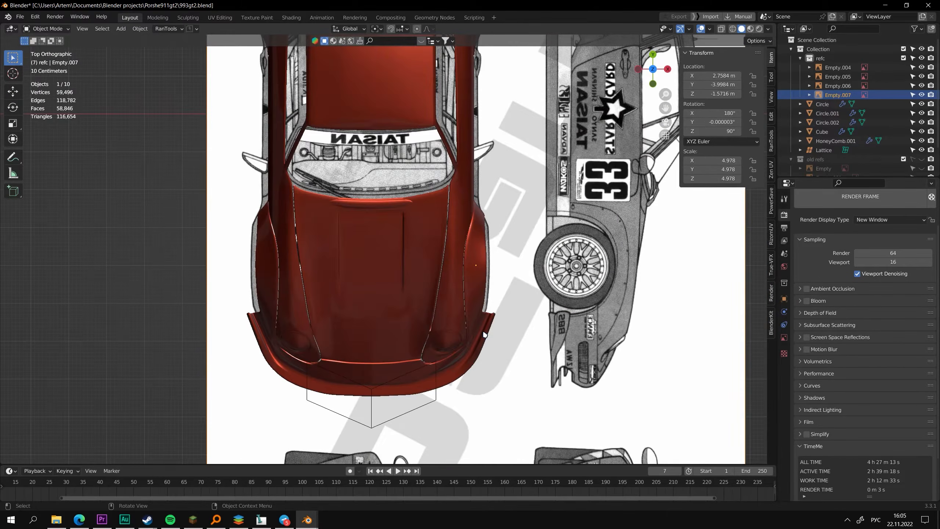
key("KP_3")
middle_click_drag(507, 305, 276, 332, "shift")
middle_click_drag(191, 318, 396, 317, "shift")
scroll(395, 317, "down", 2)
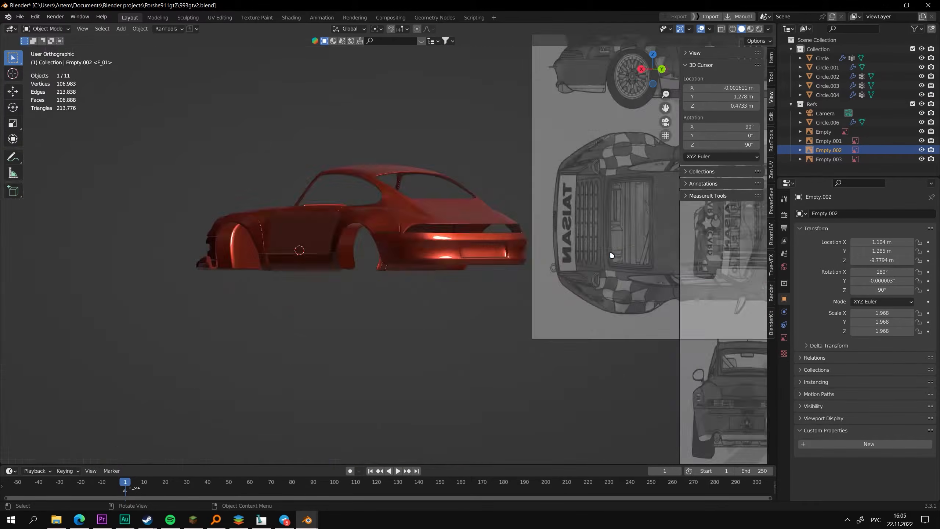
Compare the car body in 993gtv2.blend with its blueprints from the back, right, top, bottom and front.
key("ctrl+KP_1")
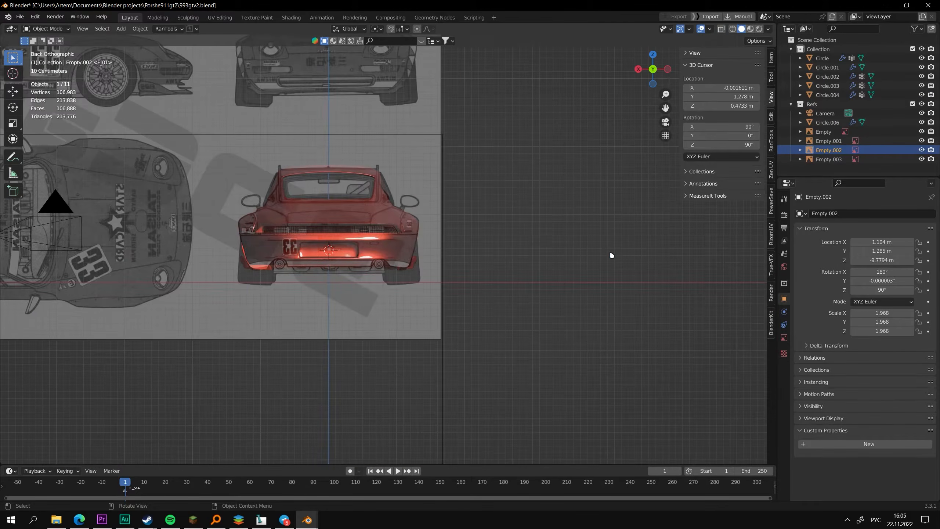
scroll(459, 206, "up", 4)
middle_click_drag(408, 180, 534, 337, "shift")
key("KP_3")
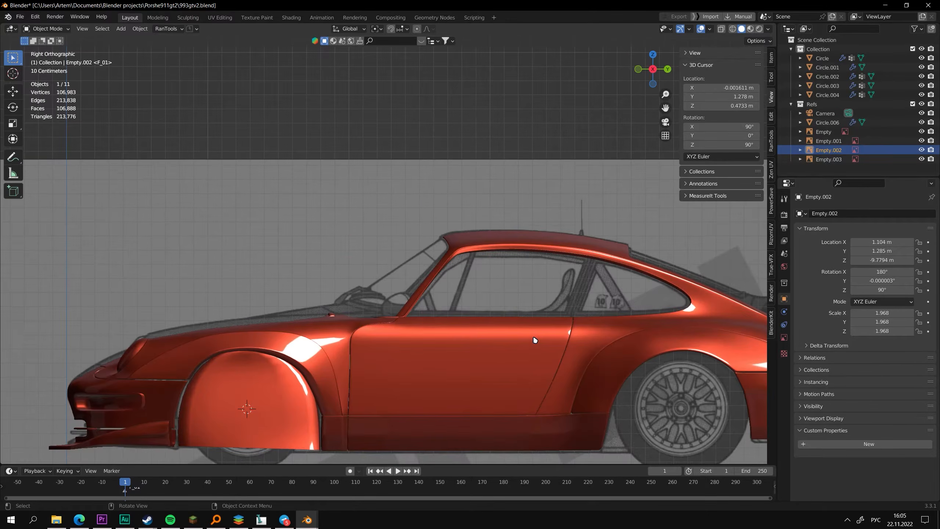
key("KP_7")
key("ctrl+KP_7")
key("KP_3")
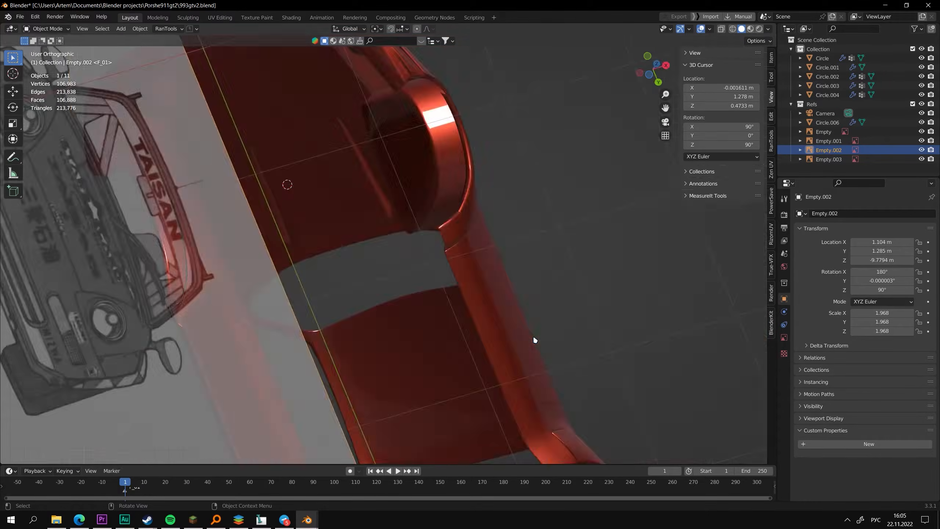
key("KP_1")
key("KP_3")
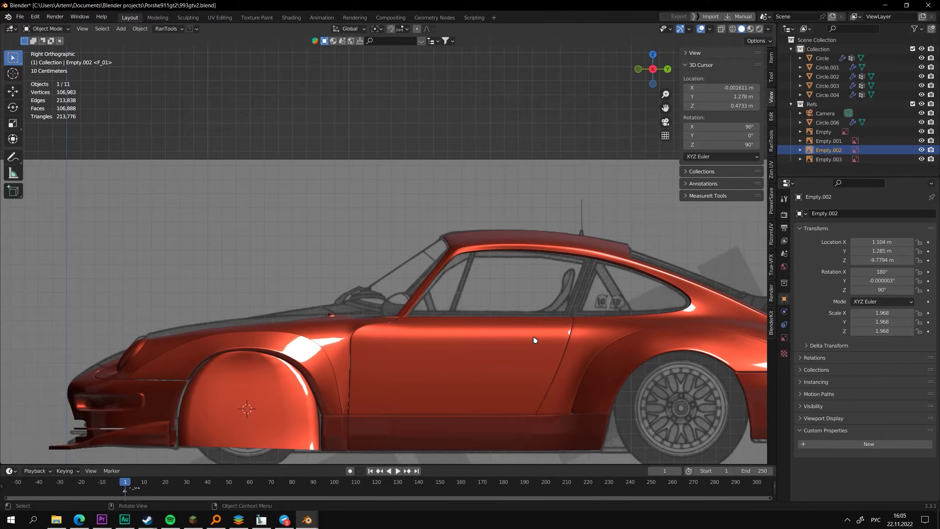
key("KP_1")
key("KP_8")
middle_click_drag(533, 336, 471, 296)
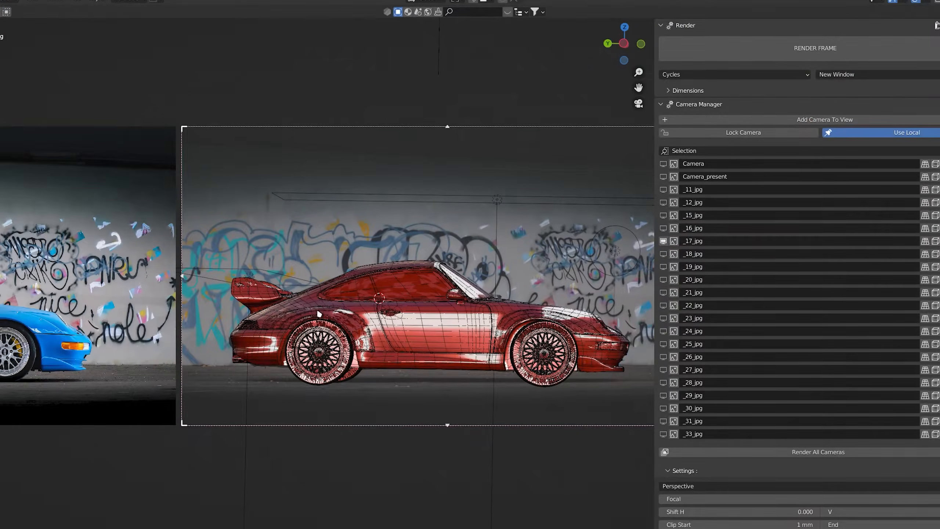
Compare the car wireframe with the reference photos through the cameras _17_jpg to _21_jpg.
middle_click_drag(324, 318, 463, 303, "shift")
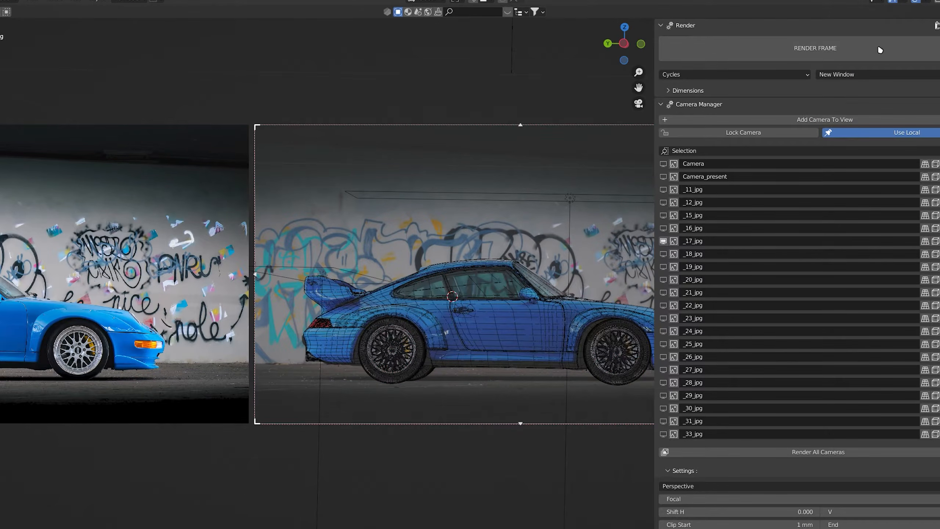
key("Home")
left_click(663, 254)
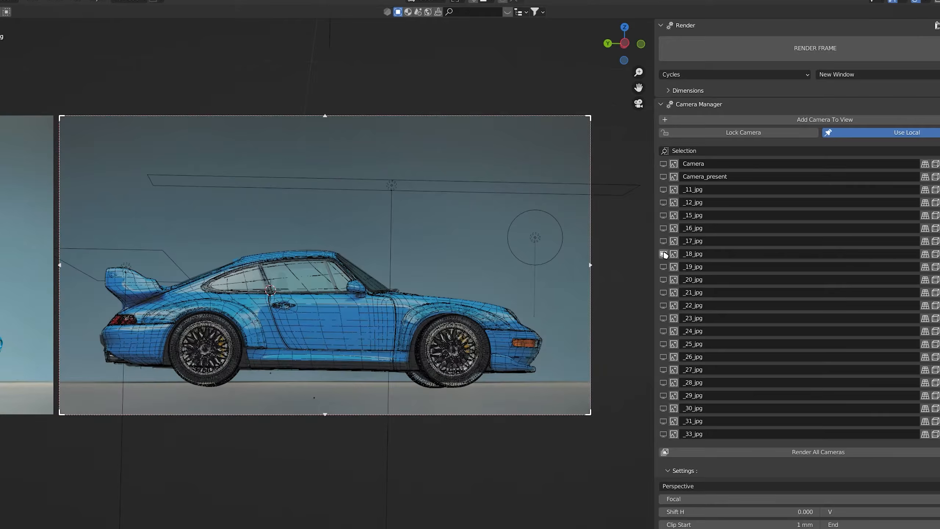
middle_click_drag(438, 303, 767, 295, "shift")
left_click(664, 267)
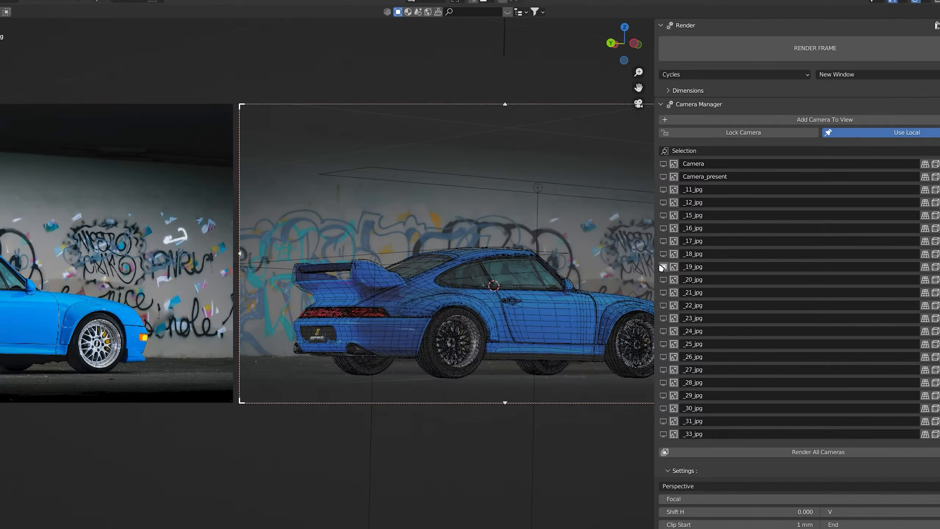
middle_click_drag(319, 289, 242, 295, "shift")
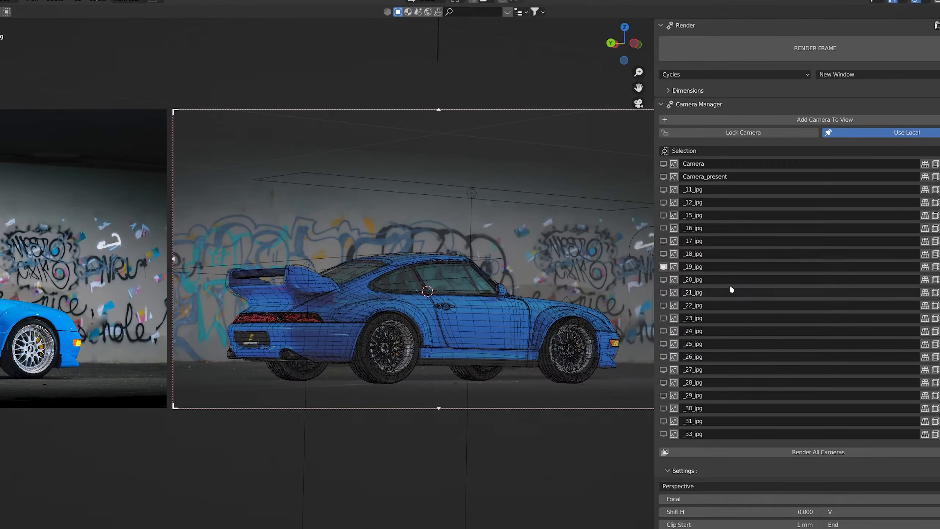
left_click(664, 279)
middle_click_drag(366, 308, 260, 323, "shift")
left_click(665, 293)
scroll(333, 329, "up", 1)
middle_click_drag(456, 339, 350, 357)
scroll(411, 344, "up", 4)
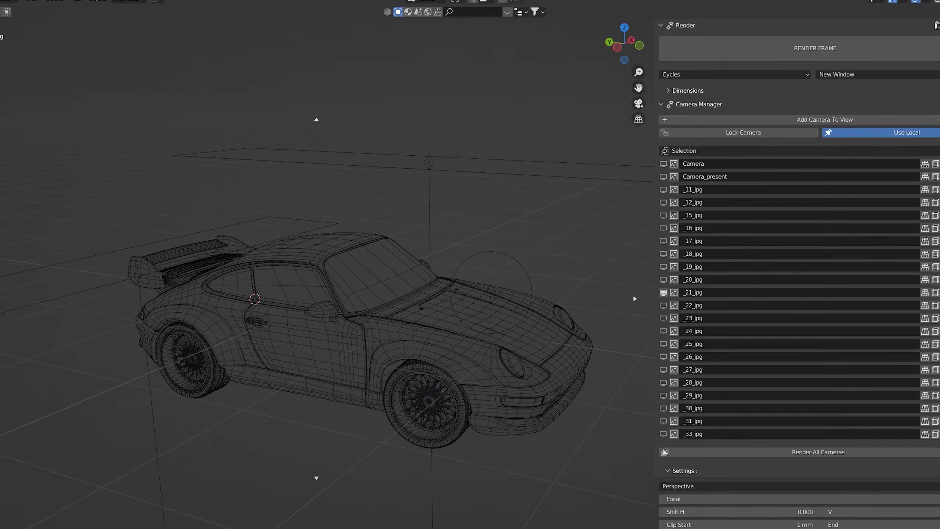
Examine the car's wireframe from several angles outside the camera view.
left_click(939, 1)
middle_click_drag(542, 233, 392, 277)
middle_click_drag(485, 315, 289, 272, "shift")
scroll(392, 269, "up", 4)
middle_click_drag(392, 271, 506, 265)
scroll(506, 264, "down", 7)
scroll(563, 253, "up", 3)
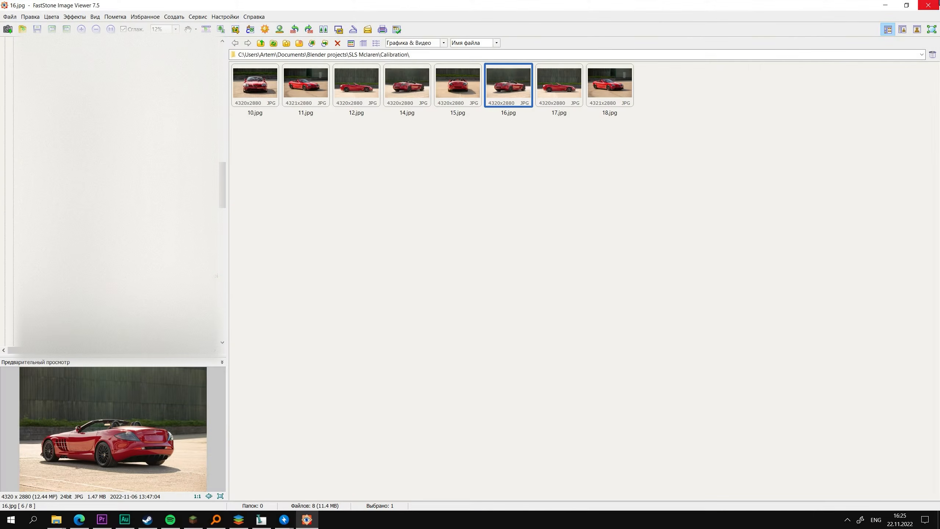
In FastStone Image Viewer, save the horizontally flipped photo as 16.jpg in the Calibration folder.
left_click(425, 279)
scroll(512, 308, "down", 2)
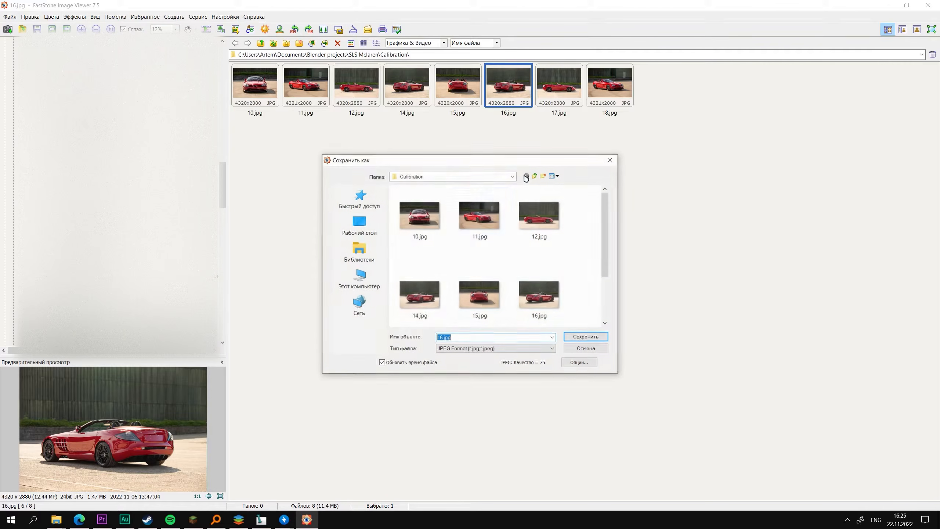
scroll(509, 304, "up", 2)
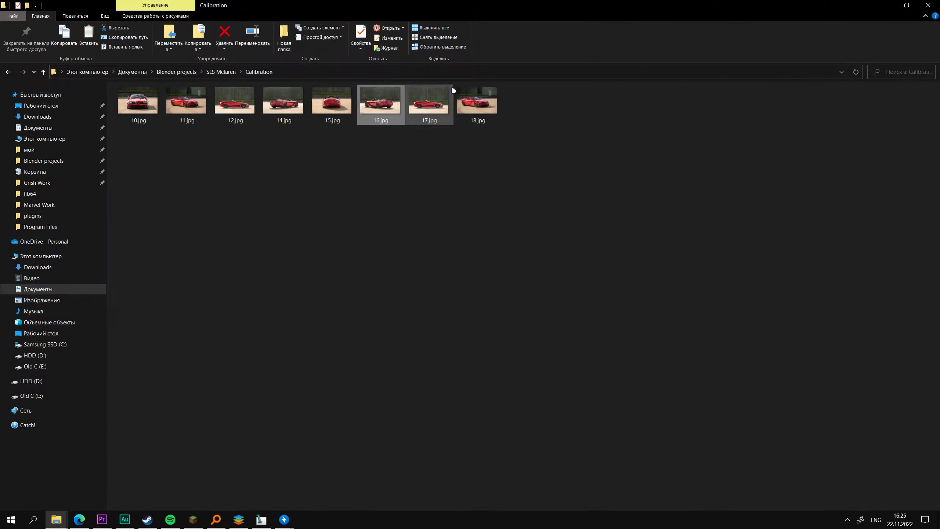
Open the side-view photo of the red car, flip it horizontally and save it.
right_click(453, 90)
left_click(467, 98)
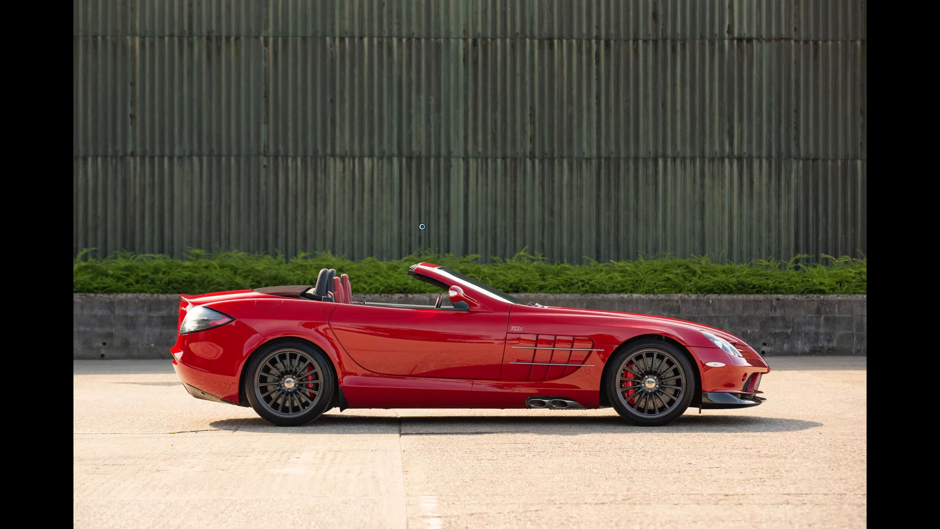
right_click(472, 201)
mouse_move(518, 278)
left_click(645, 316)
key("Escape")
left_click(424, 280)
left_click(586, 337)
left_click(485, 290)
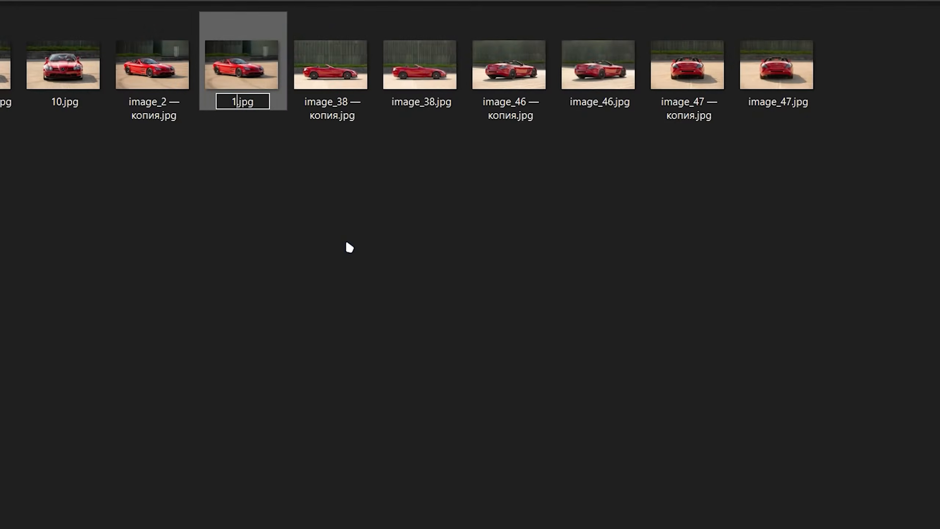
In the file manager, finish renaming image_2.jpg as 11.jpg and rename the copy of image_38 as 12.jpg.
left_click(5, 52)
left_click(331, 52)
key("F2")
type("12")
key("Return")
Rename the copy of image_2 as 15.jpg, after first numbering it 13.
left_click(331, 51)
key("F2")
type("13")
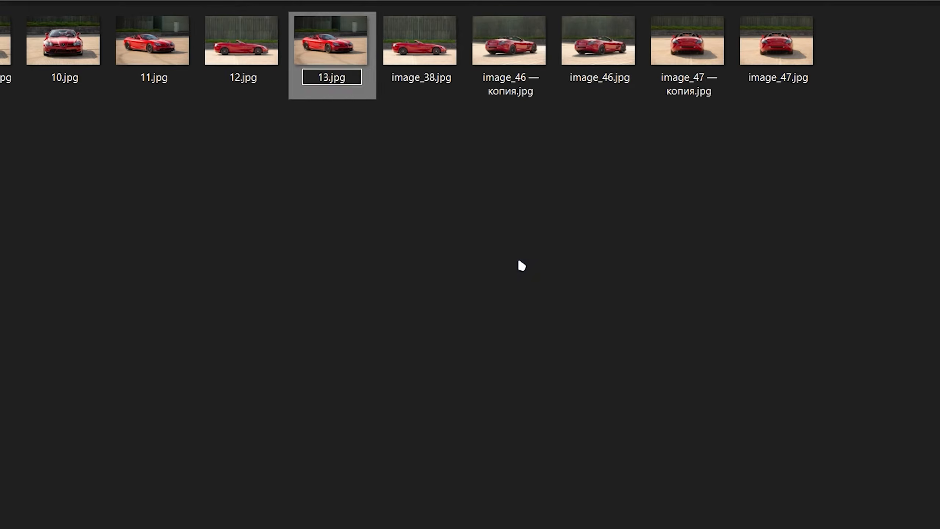
left_click(446, 48)
left_click(330, 51)
key("F2")
type("15")
Rename image_38.jpg as 13.jpg and the copy of image_46 as 14.jpg.
left_click(433, 70)
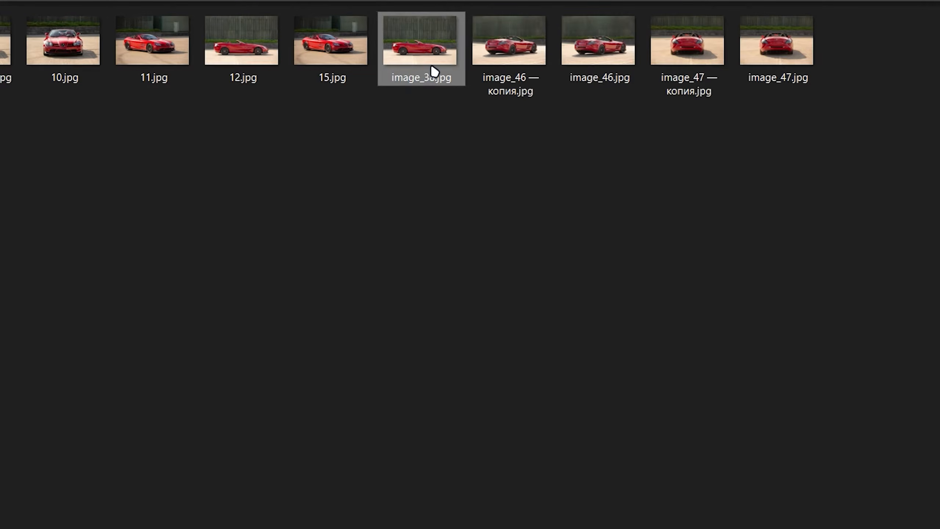
key("F2")
type("13")
key("Return")
left_click(532, 41)
key("F2")
type("14")
Rename the existing 15.jpg as 50.jpg to free its number, and rename image_47.jpg as 15.jpg.
left_click(508, 49)
key("F2")
type("50")
left_click(687, 47)
key("F2")
left_click(825, 253)
left_click(771, 46)
key("F2")
type("15")
key("Return")
Delete the photo that comes just before 10.jpg.
left_click(519, 167)
left_click(5, 48)
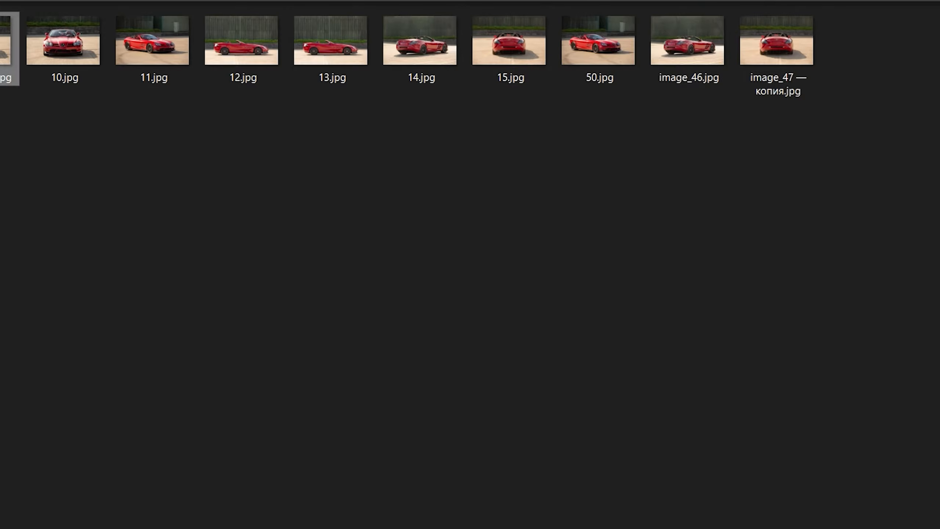
key("Delete")
Rename image_46.jpg as 16.jpg and 13.jpg as 17.jpg.
left_click(598, 45)
key("F2")
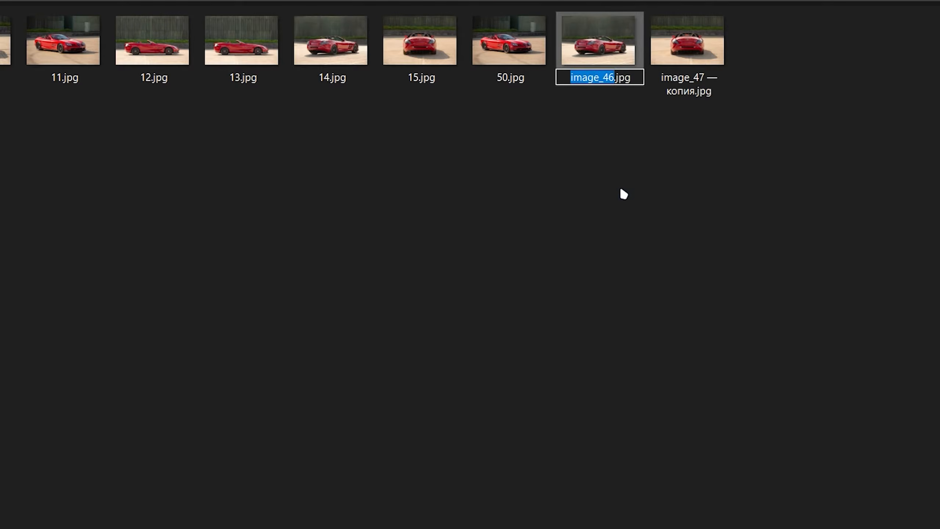
type("16")
key("Return")
left_click(241, 44)
key("F2")
type("17")
key("Return")
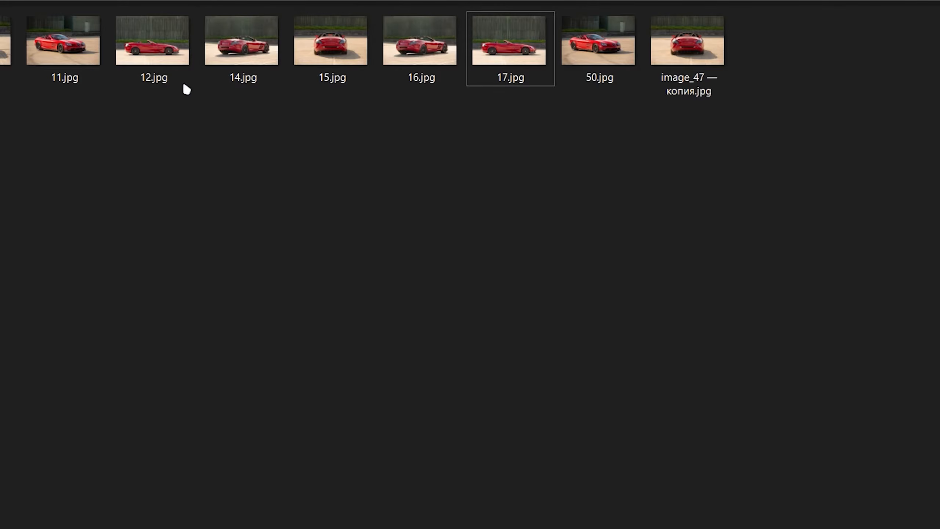
Rename 50.jpg as 18.jpg, leaving 12.jpg under its current name.
left_click(139, 83)
key("F2")
key("Escape")
left_click(598, 45)
key("F2")
type("18")
key("Return")
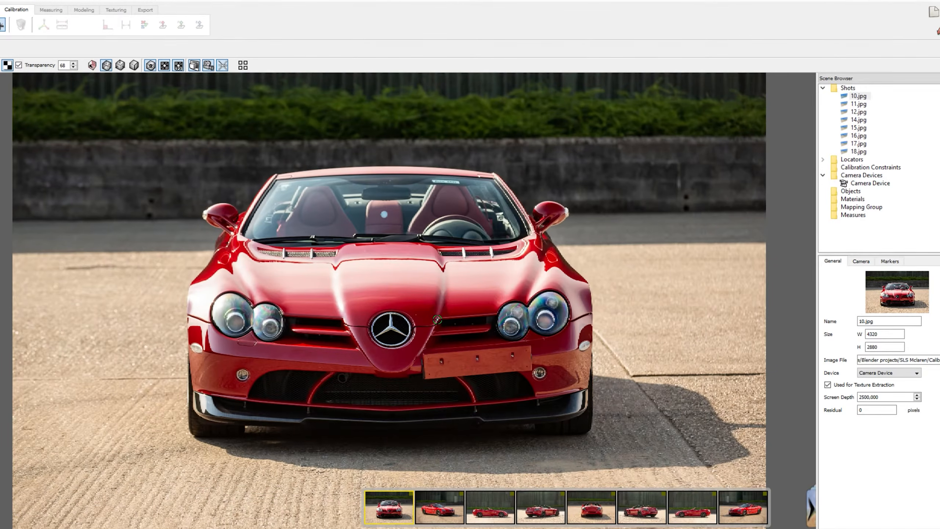
In the photo calibration program, place one locator on the car's front badge in shots 10.jpg, 11.jpg and 18.jpg.
left_click(391, 328)
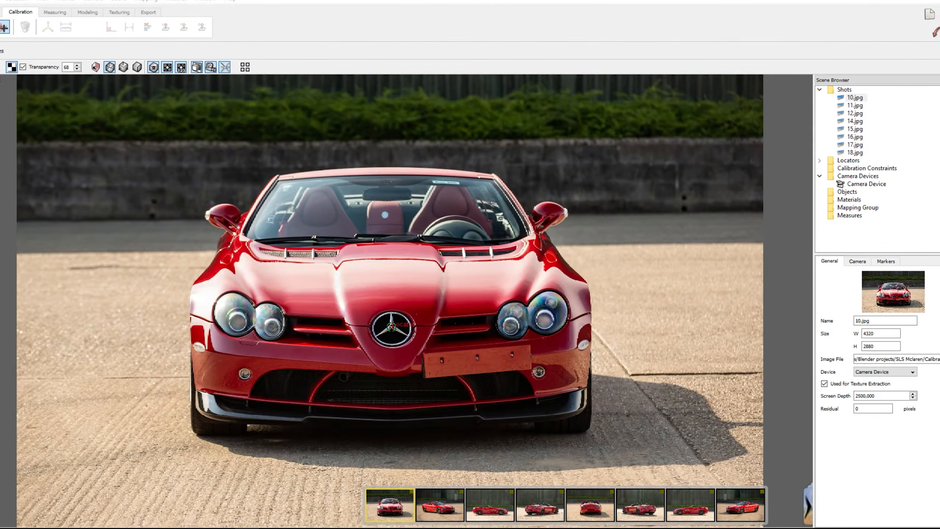
left_click(440, 508)
left_click(551, 325)
key("Right")
key("Right")
key("Right")
key("Right")
key("Right")
key("Right")
left_click_drag(228, 321, 229, 325)
key("Right")
Place calibration locators on the two front fog lights in the shots that show the car's front.
left_click(242, 344)
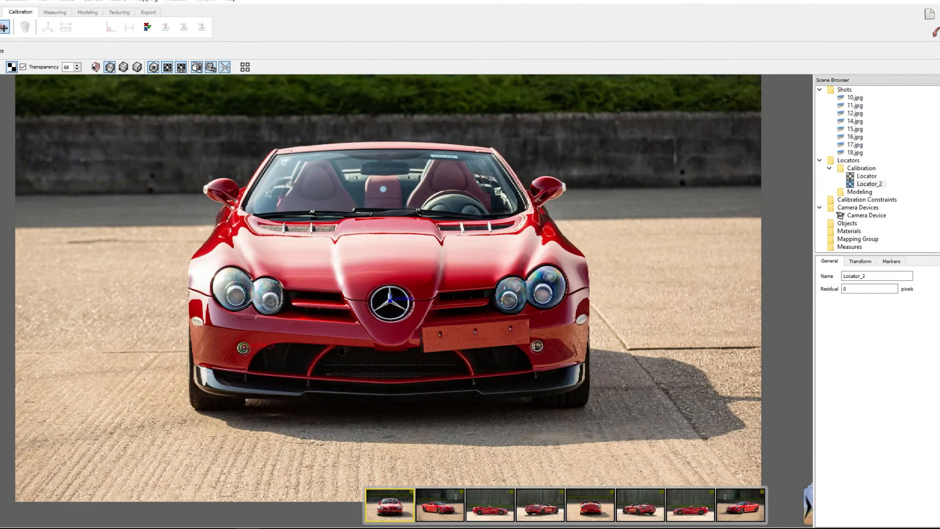
key("Left")
key("Right")
key("Right")
left_click(460, 362)
key("Left")
left_click_drag(685, 301, 686, 300)
key("Right")
key("Left")
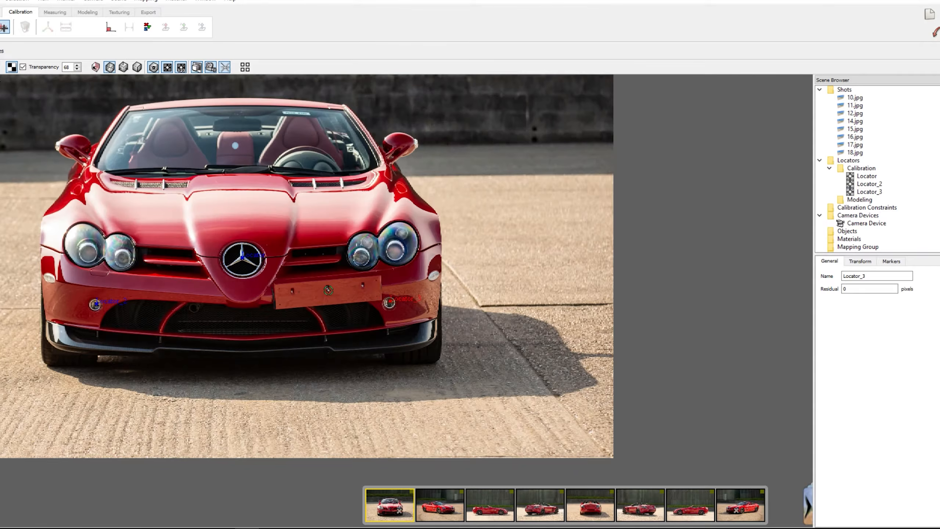
Place one calibration locator at the centre of the front number plate in shots 10.jpg and 11.jpg.
left_click(328, 290)
key("Left")
key("Right")
key("Right")
left_click(606, 345)
key("Right")
key("Left")
key("Left")
key("Left")
key("Escape")
Place a locator where the two lenses of the headlight on the number plate's side meet, in shots 10.jpg and 11.jpg.
key("Right")
key("Right")
key("Right")
key("Left")
key("Left")
scroll(352, 343, "up", 3)
middle_click_drag(353, 344, 462, 385)
left_click(580, 260)
Place a locator where the two lenses of the opposite headlight meet, in shots 10.jpg and 11.jpg.
key("Right")
left_click(665, 264)
key("Left")
left_click(38, 303)
Place a locator at the outer corner of the headlight on the number plate's side in shots 10.jpg, 11.jpg, 18.jpg and 17.jpg.
key("Right")
left_click(402, 314)
key("Left")
middle_click_drag(595, 399, 409, 367)
middle_click_drag(472, 393, 520, 397)
left_click(663, 296)
key("Right")
left_click(725, 291)
key("Left")
key("Left")
left_click(275, 310)
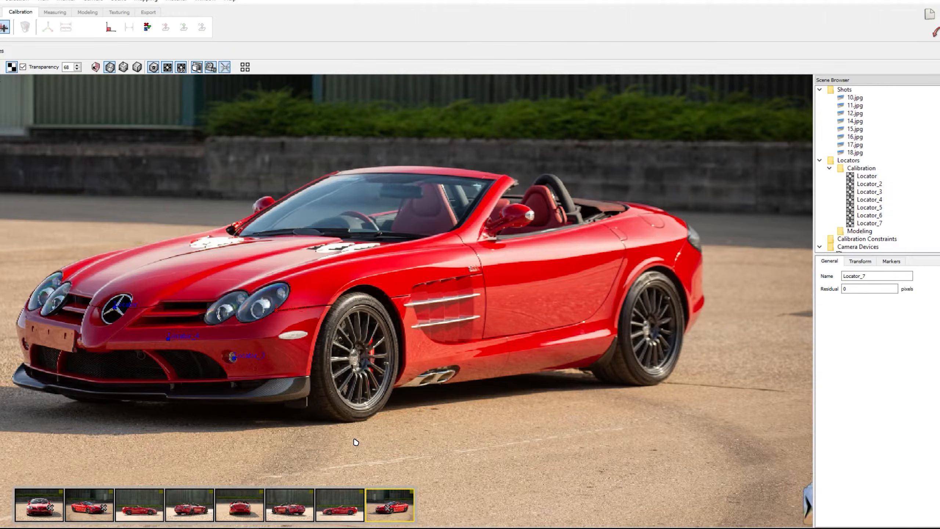
Place a locator where the opposite front fender's seam meets the wheel arch edge, in shots 10.jpg and 11.jpg.
key("Left")
left_click(19, 350)
key("Right")
key("Right")
key("Right")
middle_click_drag(390, 300, 751, 304)
key("Left")
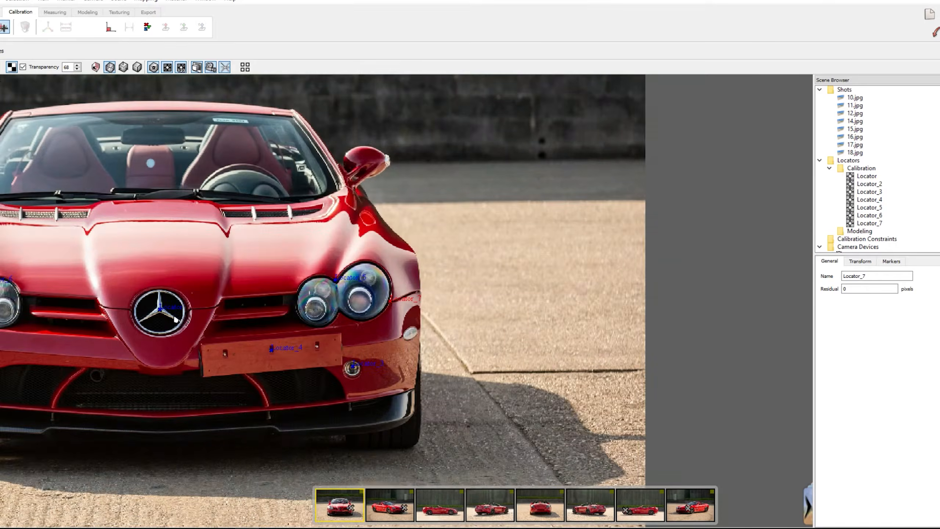
middle_click_drag(297, 428, 740, 470)
left_click(342, 341)
key("Left")
key("Right")
key("Right")
left_click(455, 314)
Examine Locator_9 and its guide lines in the calibrated shots 10.jpg, 11.jpg and 18.jpg.
left_click(322, 515)
key("Right")
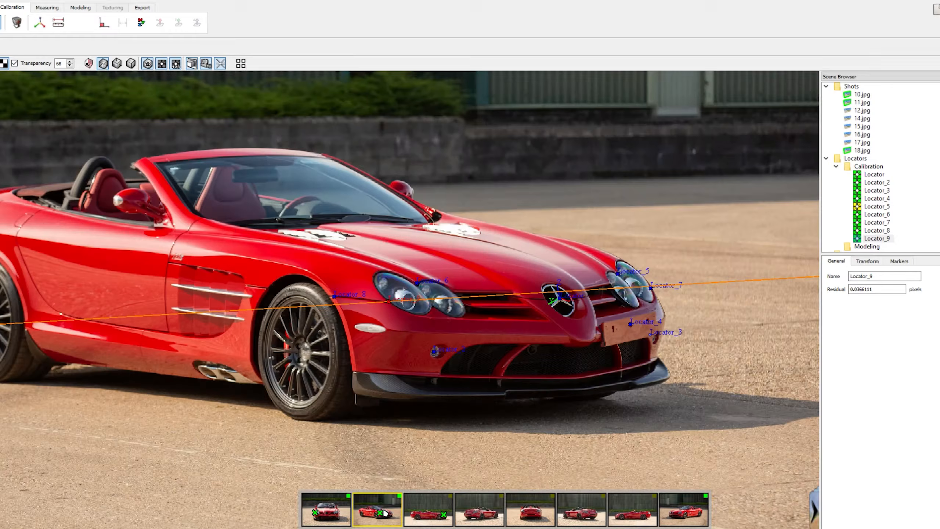
left_click(323, 521)
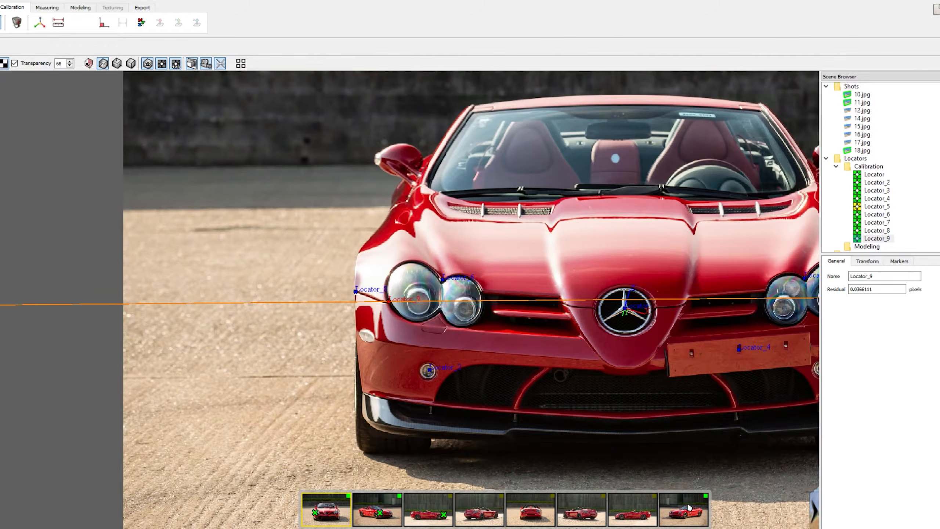
left_click(687, 505)
middle_click_drag(601, 289, 469, 321)
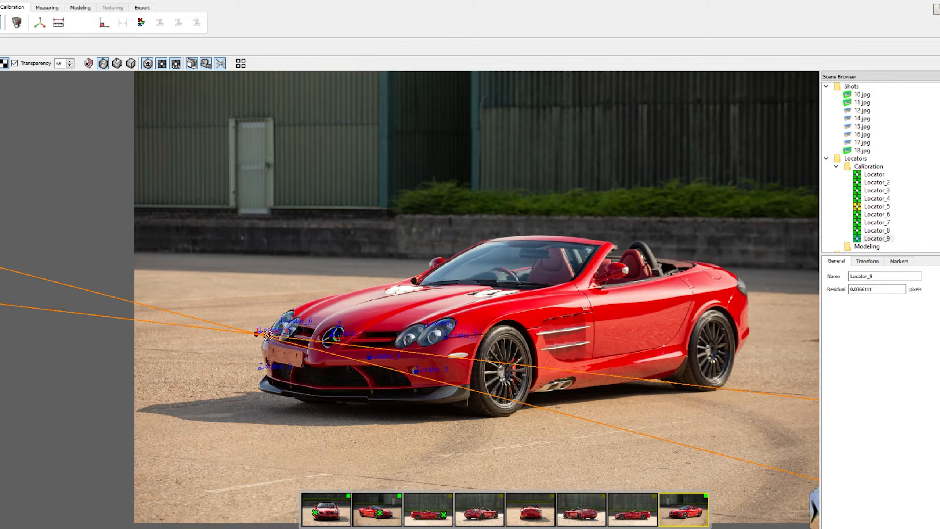
left_click(446, 512)
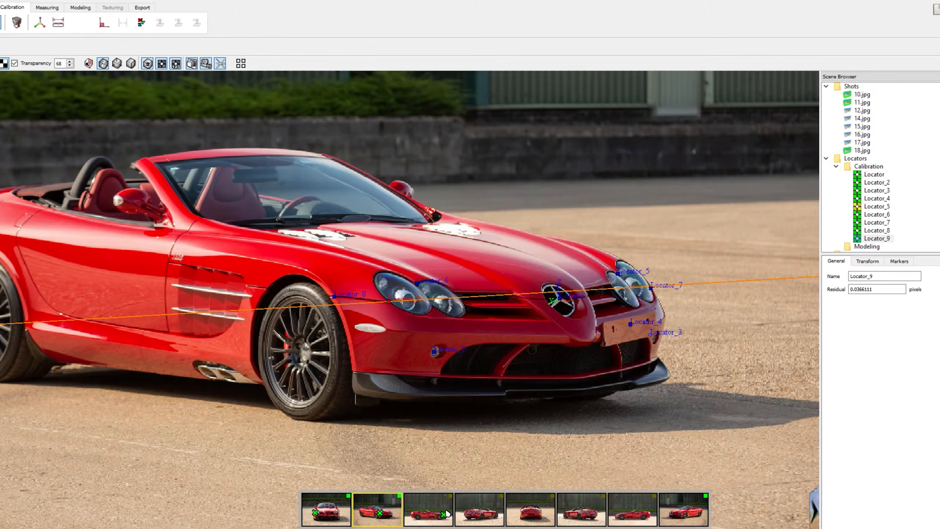
left_click(330, 512)
Reposition Locator_5 at the junction of the headlight lenses in shot 11.jpg and accept the new calibration.
left_click(881, 211)
left_click(400, 499)
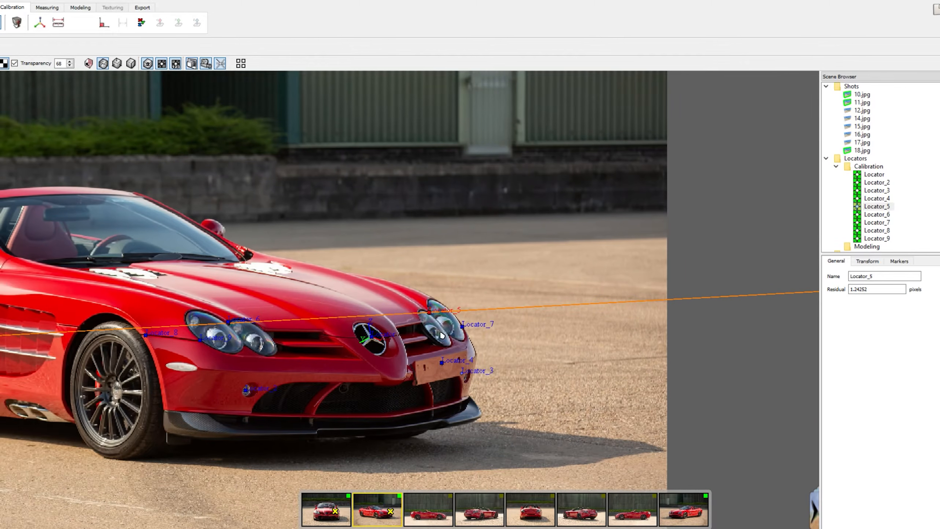
left_click(330, 501)
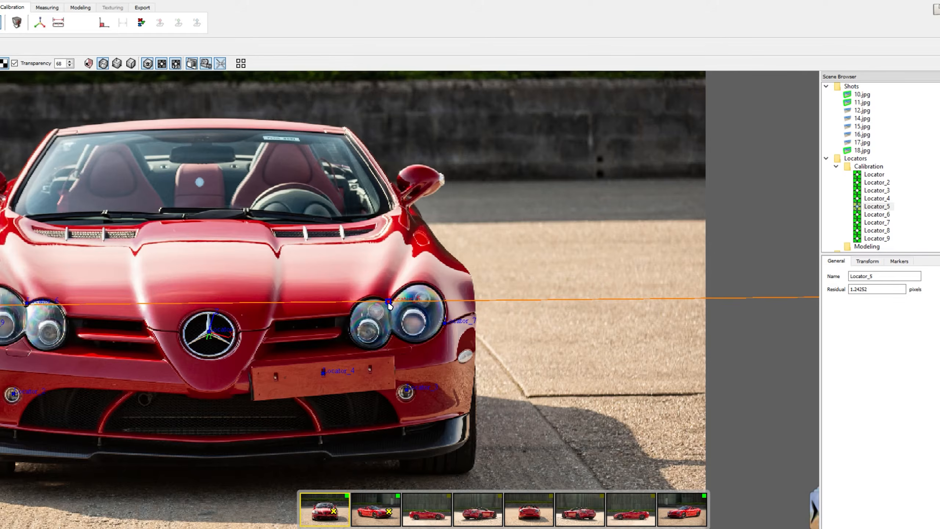
scroll(297, 264, "up", 3)
middle_click_drag(390, 328, 506, 312)
scroll(506, 311, "down", 2)
middle_click_drag(391, 354, 533, 344)
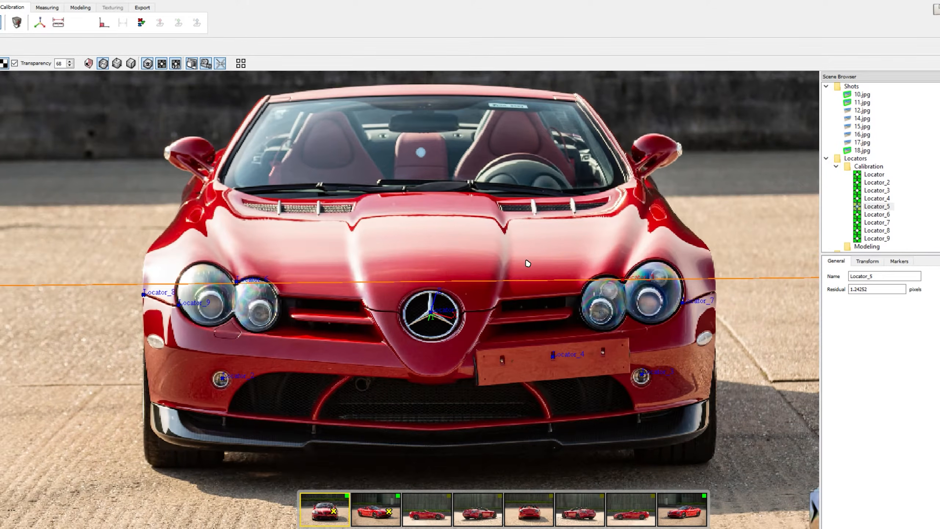
left_click(369, 510)
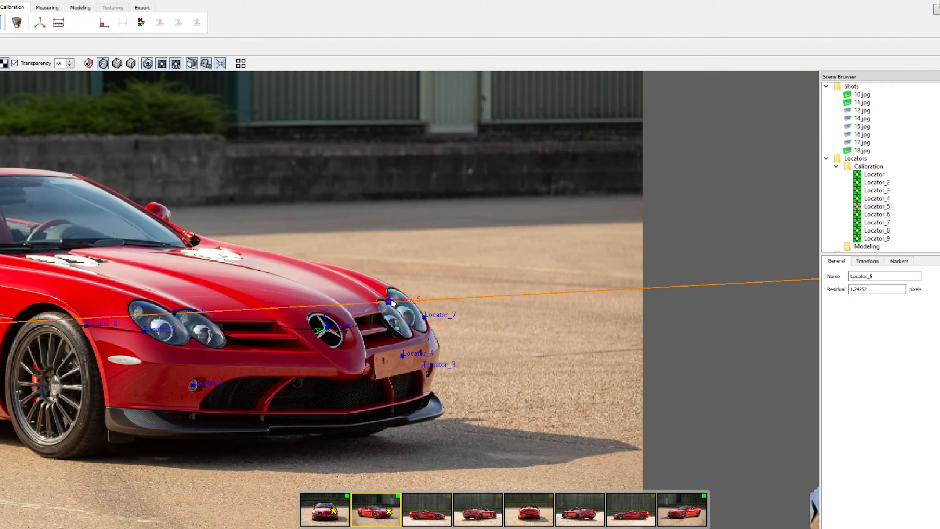
left_click(389, 302)
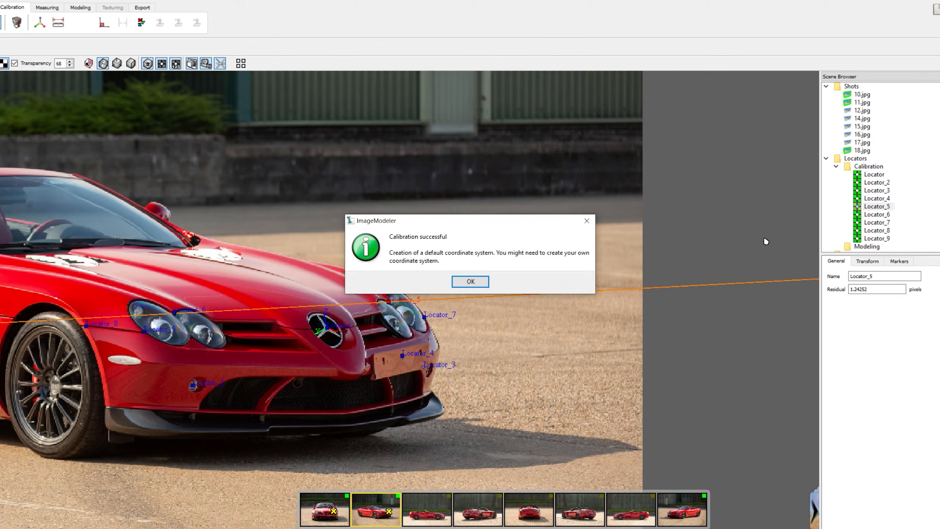
left_click(468, 282)
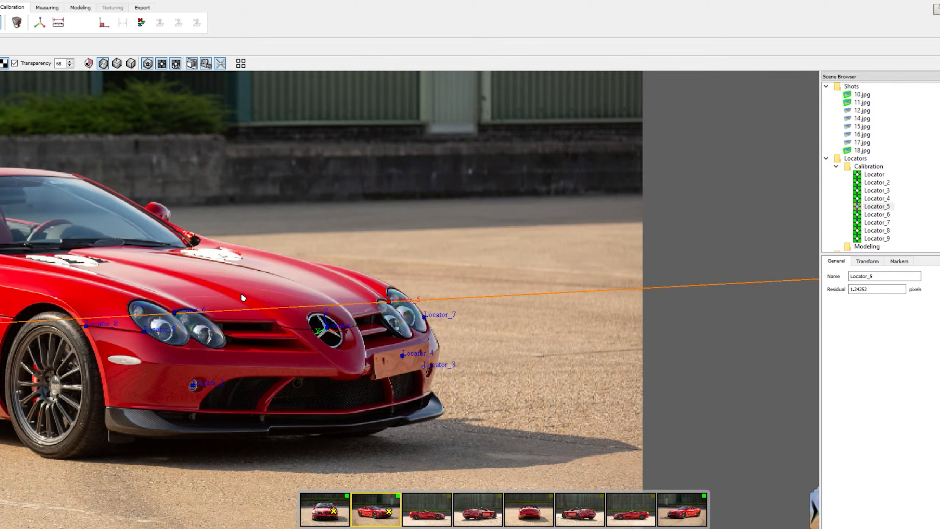
Check the residuals of Locator_5 and Locator_2 and the guide lines in shots 11.jpg and 18.jpg.
middle_click_drag(219, 295, 392, 341)
scroll(393, 341, "up", 1)
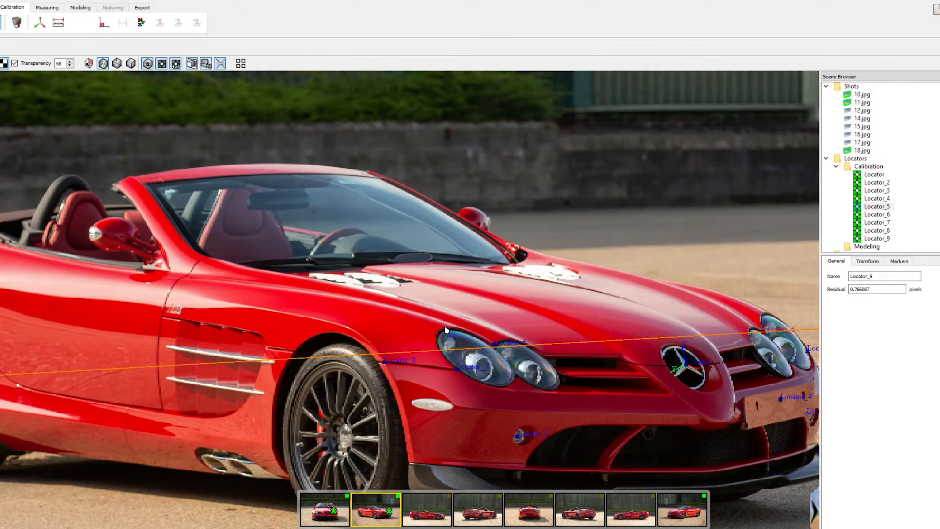
scroll(393, 343, "down", 2)
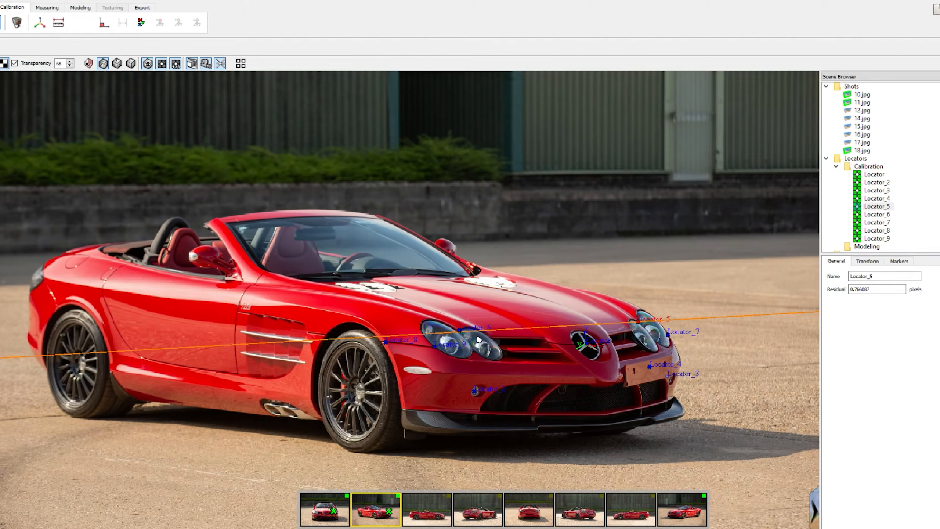
middle_click_drag(516, 289, 435, 264)
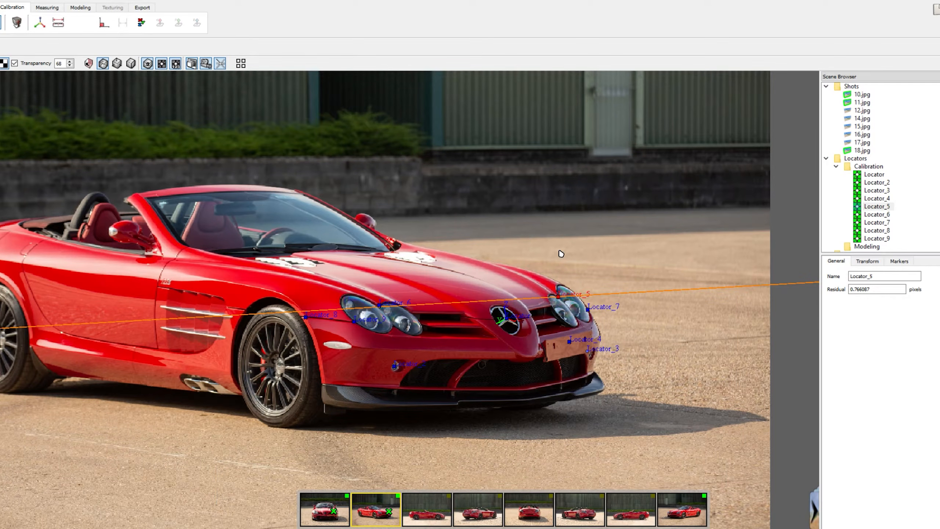
scroll(481, 313, "down", 3)
scroll(472, 316, "up", 5)
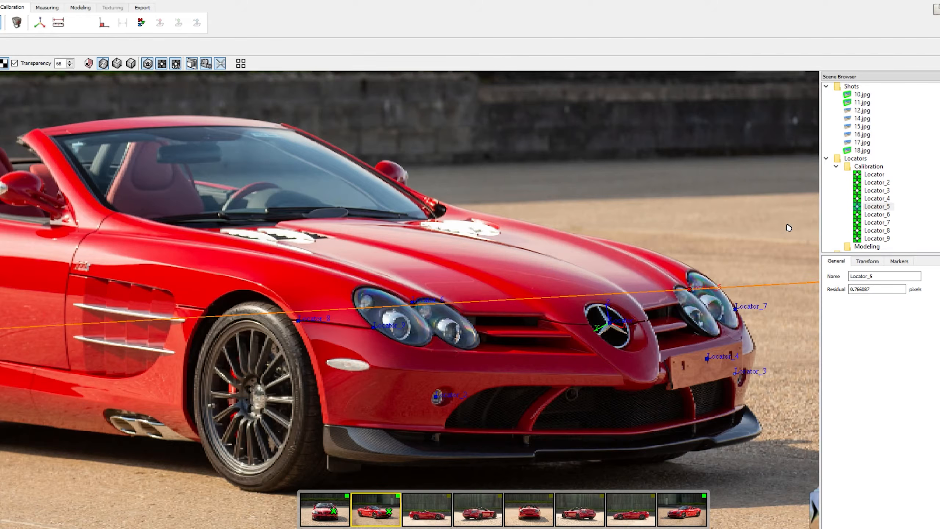
left_click(876, 183)
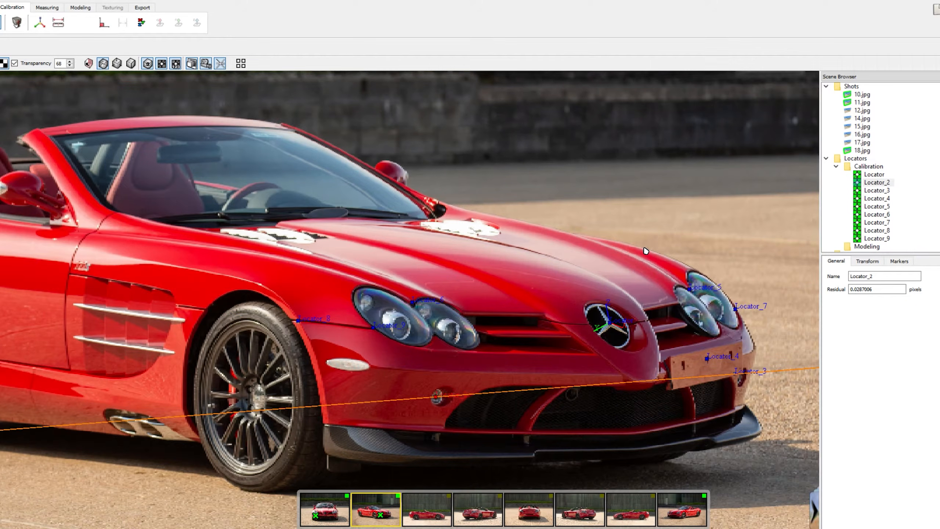
scroll(533, 244, "down", 4)
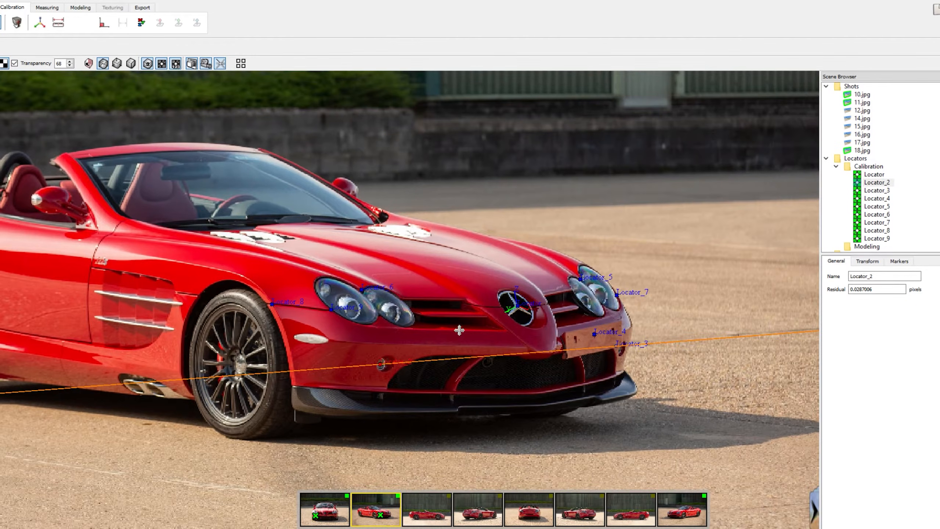
middle_click_drag(461, 331, 522, 343)
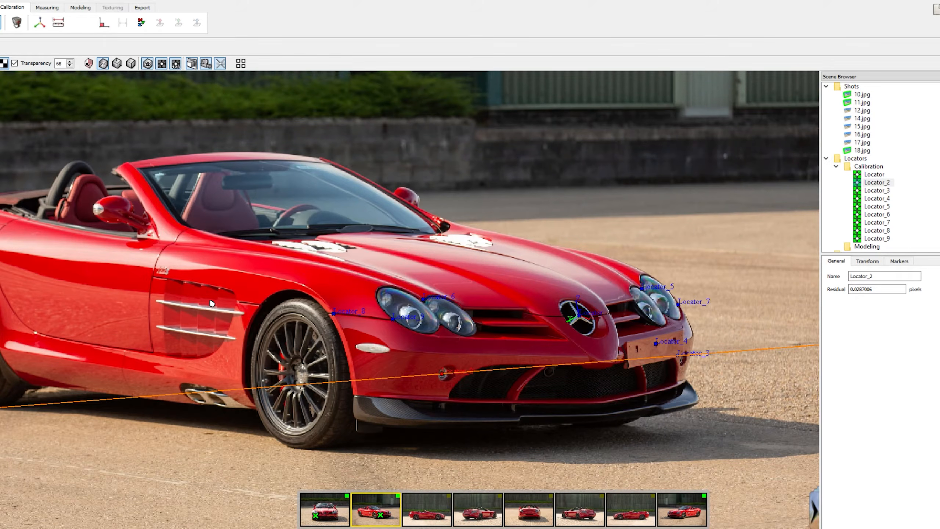
left_click(696, 511)
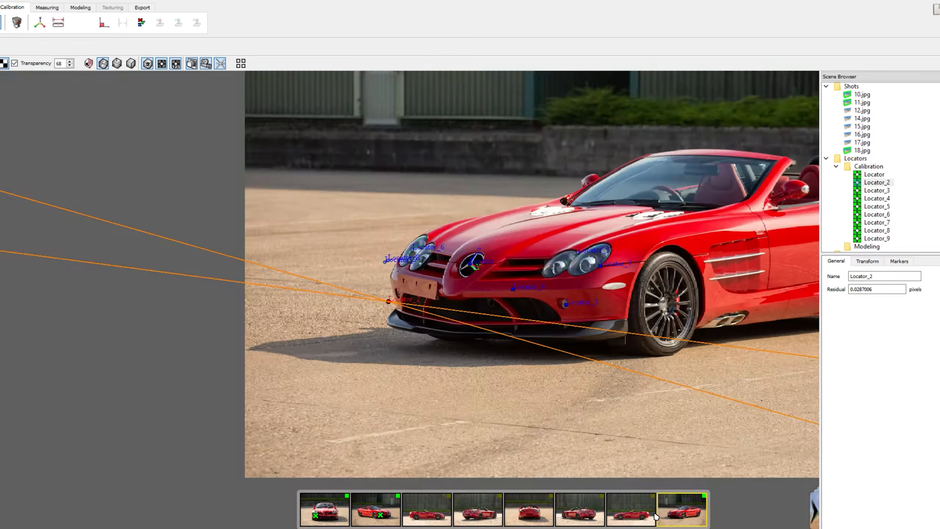
Place a new locator at the front edge of the fender's side vent in shot 17.jpg.
left_click(653, 514)
left_click(391, 314)
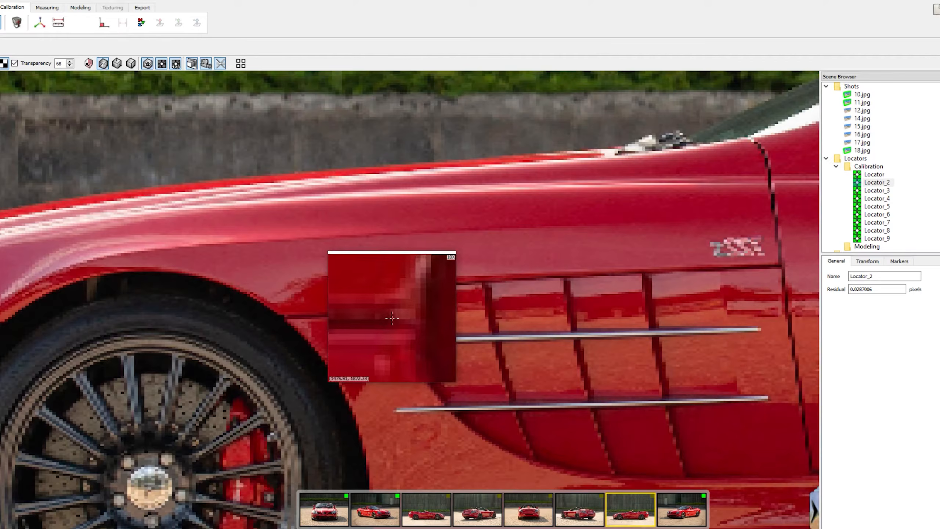
mouse_move(659, 297)
middle_mouse_down()
mouse_move(394, 235)
mouse_move(48, 230)
middle_mouse_up()
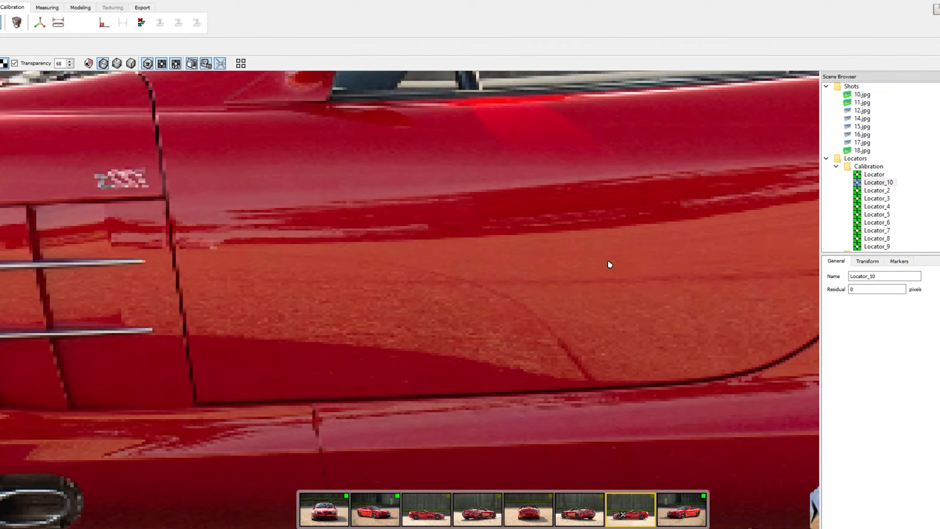
middle_click_drag(681, 261, 259, 313)
mouse_move(673, 288)
middle_mouse_down()
mouse_move(445, 278)
mouse_move(650, 243)
middle_mouse_up()
Examine the side vent, door gap and mirror area in side shot 12.jpg for matching locator points.
left_click(444, 513)
middle_click_drag(195, 294, 812, 274)
mouse_move(218, 266)
middle_mouse_down()
mouse_move(244, 269)
mouse_move(1, 381)
middle_mouse_up()
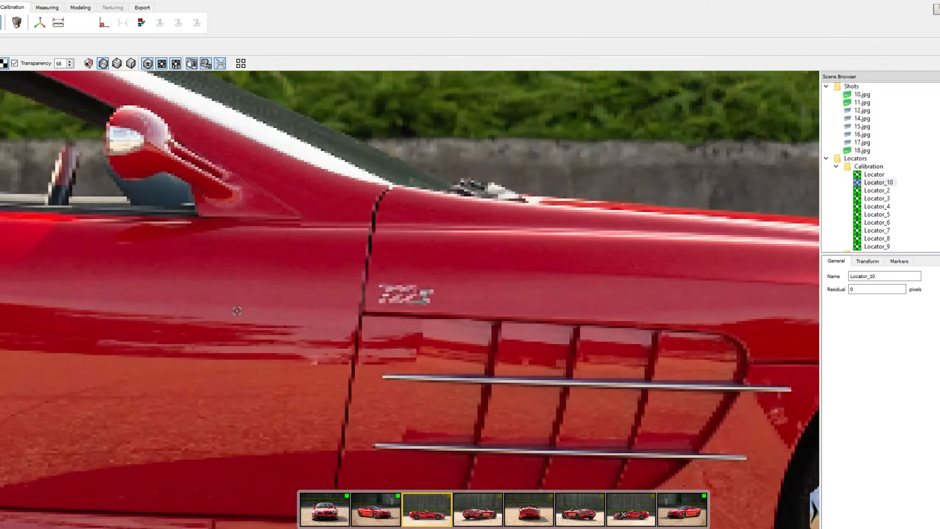
middle_click_drag(769, 385, 547, 352)
mouse_move(552, 310)
middle_mouse_down()
mouse_move(428, 227)
mouse_move(251, 237)
middle_mouse_up()
middle_click_drag(592, 257, 305, 222)
middle_click_drag(132, 232, 426, 250)
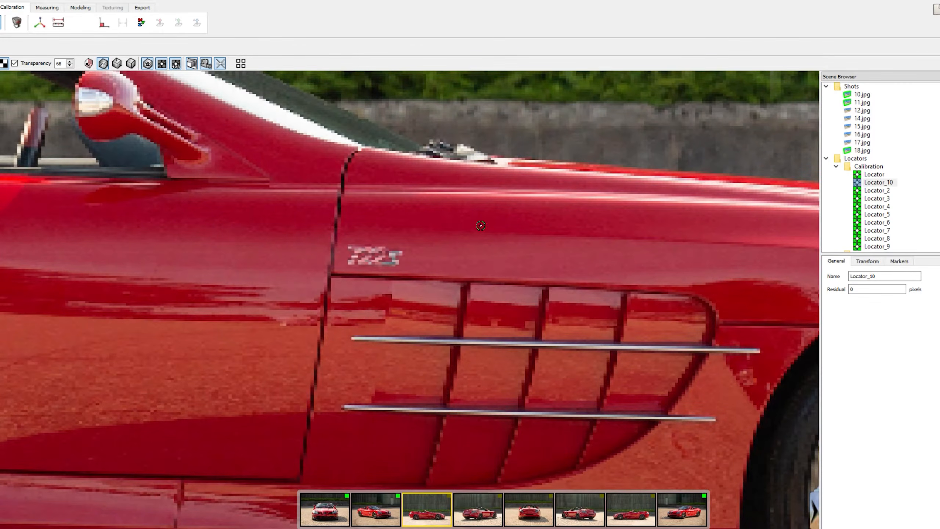
middle_click_drag(591, 220, 521, 199)
middle_click_drag(511, 238, 374, 214)
Compare shots 10.jpg, 11.jpg and 12.jpg for points on the car's front and side that several photos share.
key("Left")
key("Right")
key("Left")
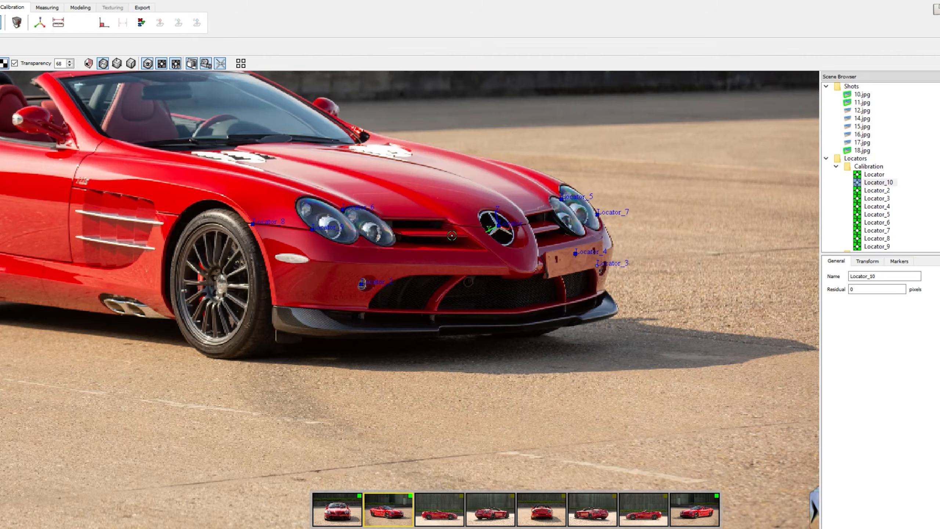
middle_click_drag(281, 211, 462, 298)
key("Right")
key("Left")
key("Left")
key("Right")
key("Right")
middle_click_drag(617, 382, 228, 175)
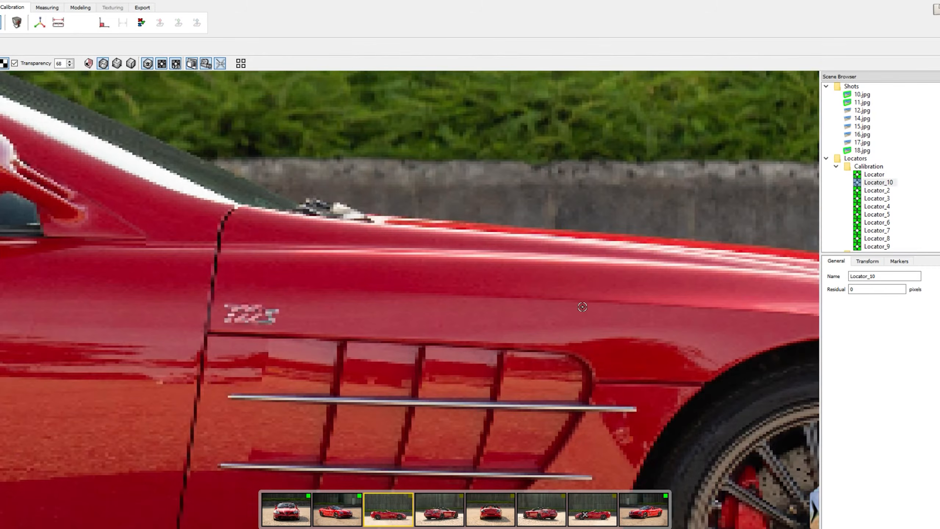
middle_click_drag(582, 307, 479, 244)
key("Left")
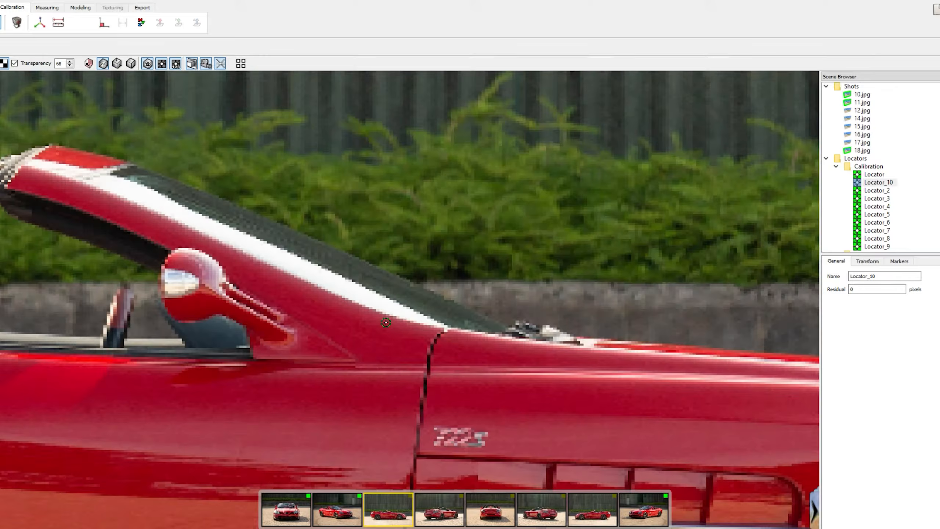
key("Left")
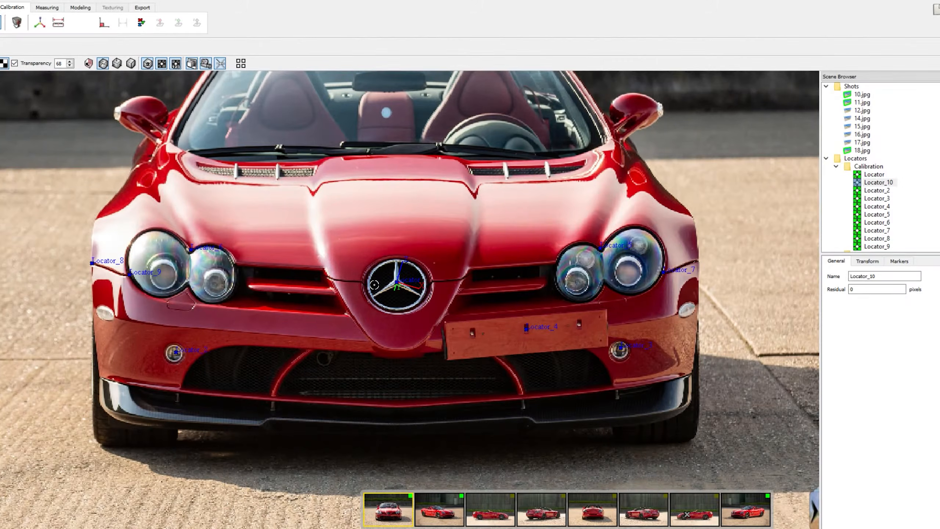
key("Right")
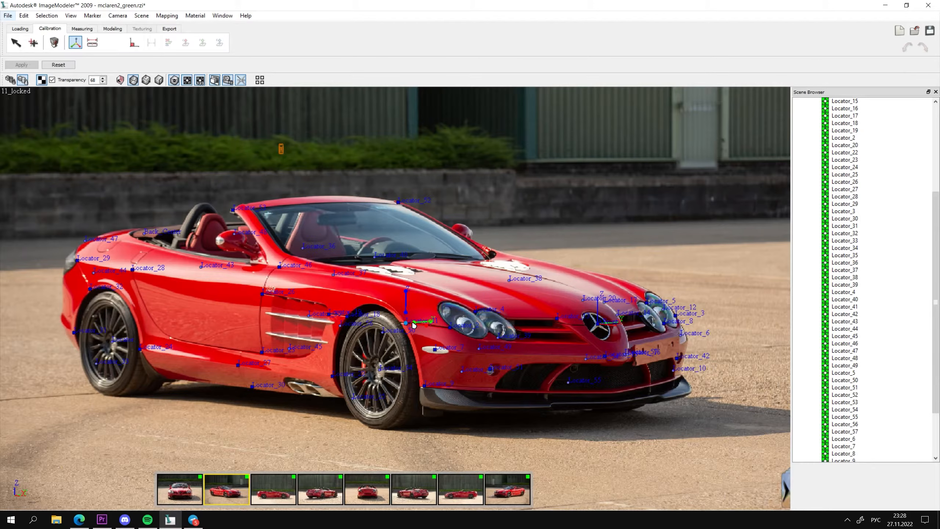
left_click_drag(414, 325, 600, 326)
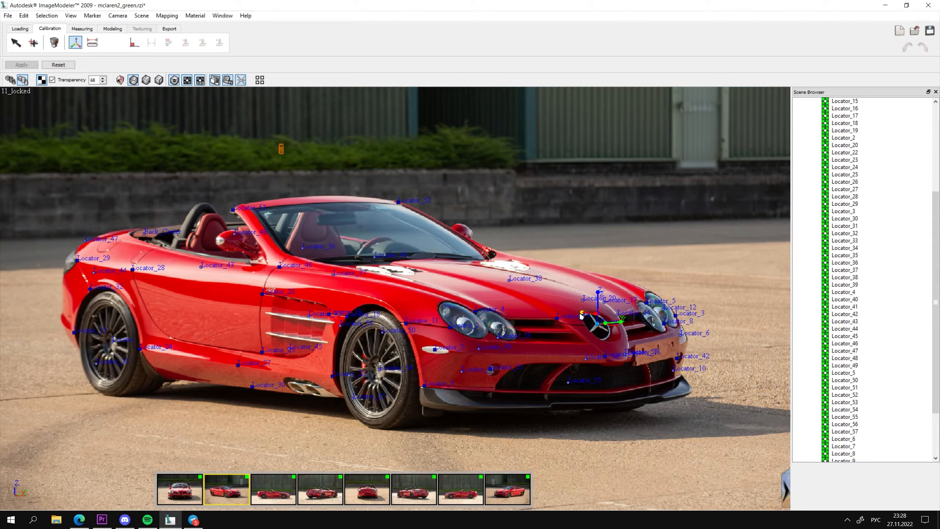
Align the world coordinate axes to locators on the car's side and along the windshield's top edge, and apply them.
left_click(156, 349)
left_click_drag(596, 335, 264, 204)
left_click_drag(234, 231, 399, 203)
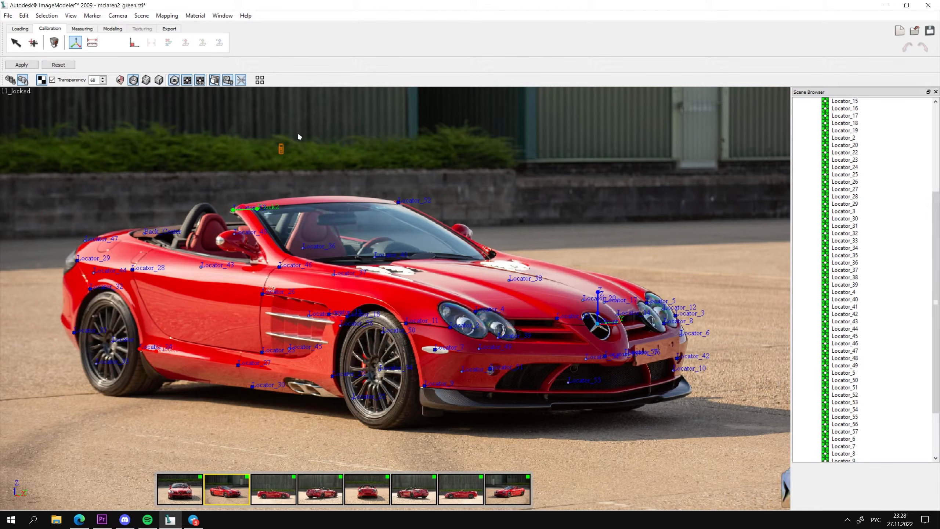
left_click(20, 65)
Start defining the scene's reference distance from the locator on the rear wheel.
left_click(20, 29)
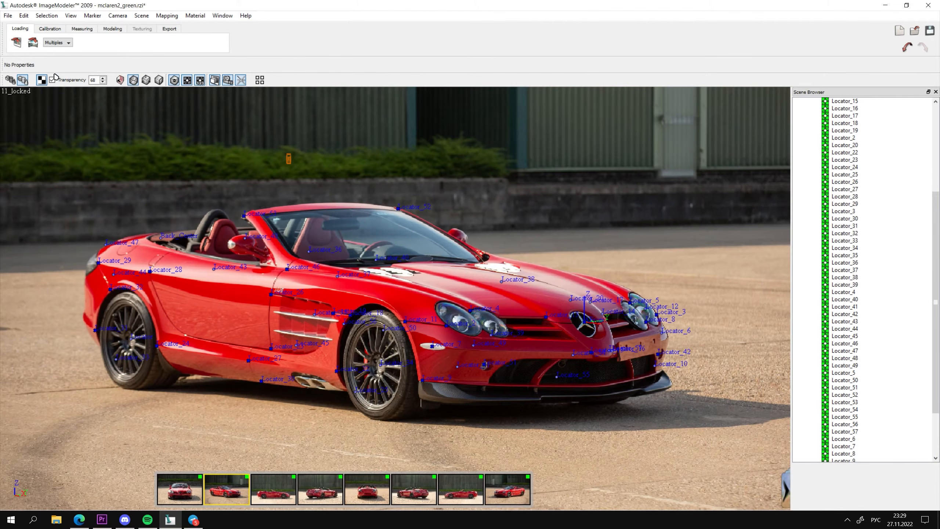
left_click(50, 29)
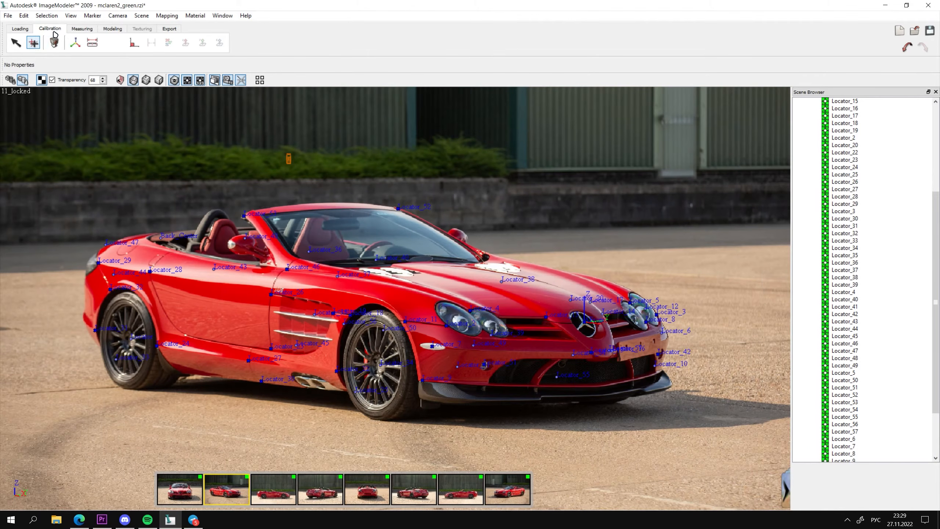
left_click(92, 43)
left_click(131, 340)
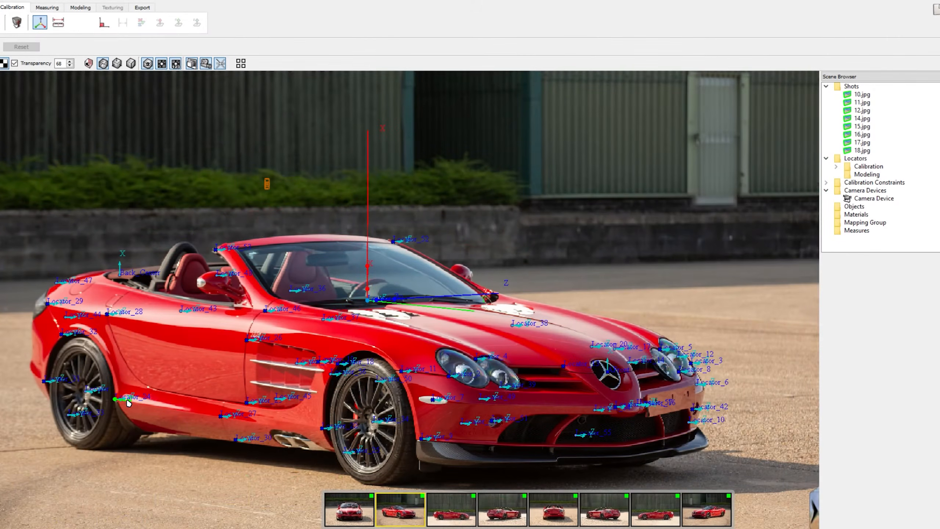
Align a world coordinate axis along the sill, from the locator beside the rear wheel to the one behind the front wheel.
left_click_drag(127, 401, 322, 429)
left_click_drag(129, 401, 323, 427)
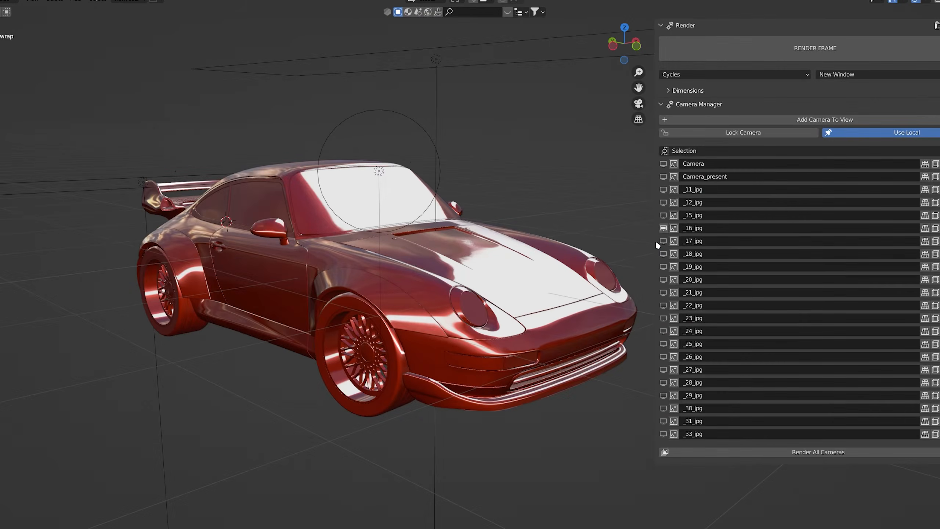
In Blender, switch the view to the calibrated camera _17_jpg.
left_click(663, 241)
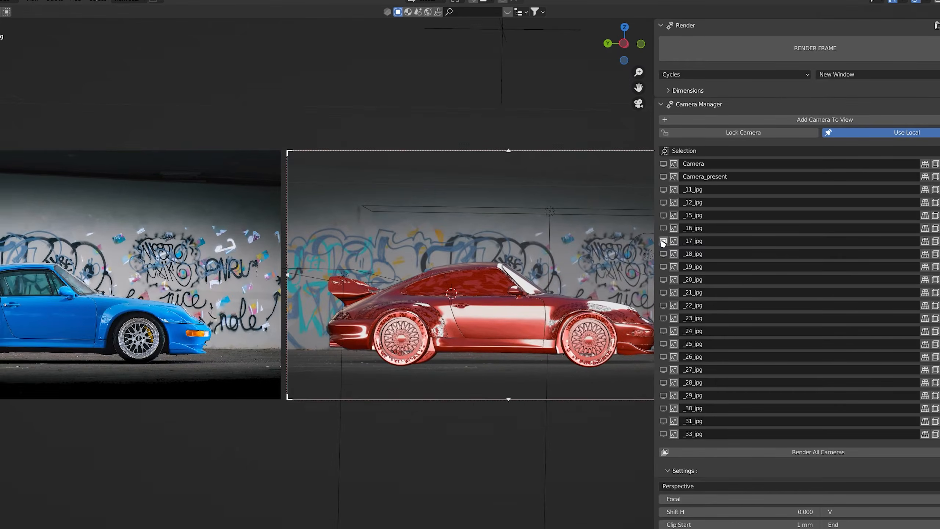
Overlay the wireframe on the car model and compare it with the photos through cameras _17_jpg and _18_jpg.
middle_click_drag(495, 260, 446, 253, "shift")
middle_click_drag(311, 281, 485, 284, "shift")
scroll(453, 289, "up", 1)
middle_click_drag(563, 314, 400, 319, "shift")
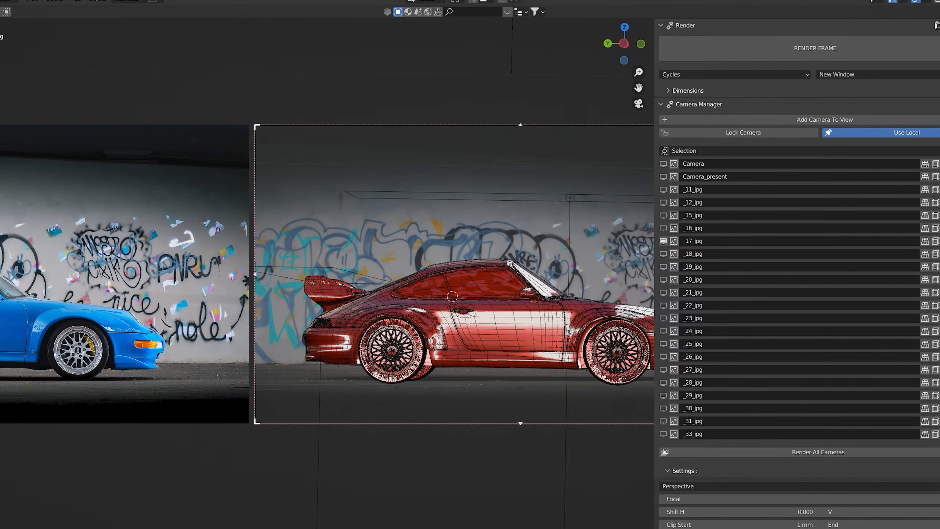
key("shift+z")
middle_click_drag(584, 249, 391, 273, "shift")
middle_click_drag(405, 346, 536, 299, "shift")
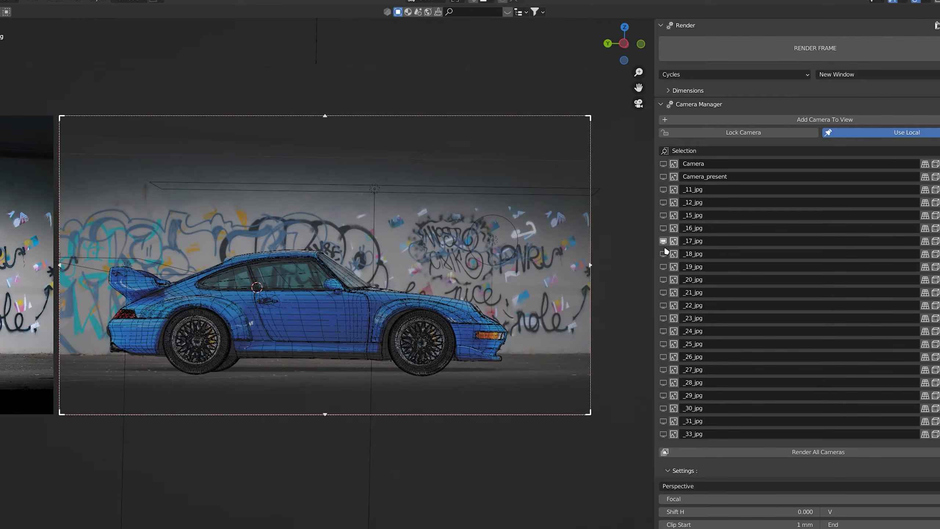
left_click(664, 254)
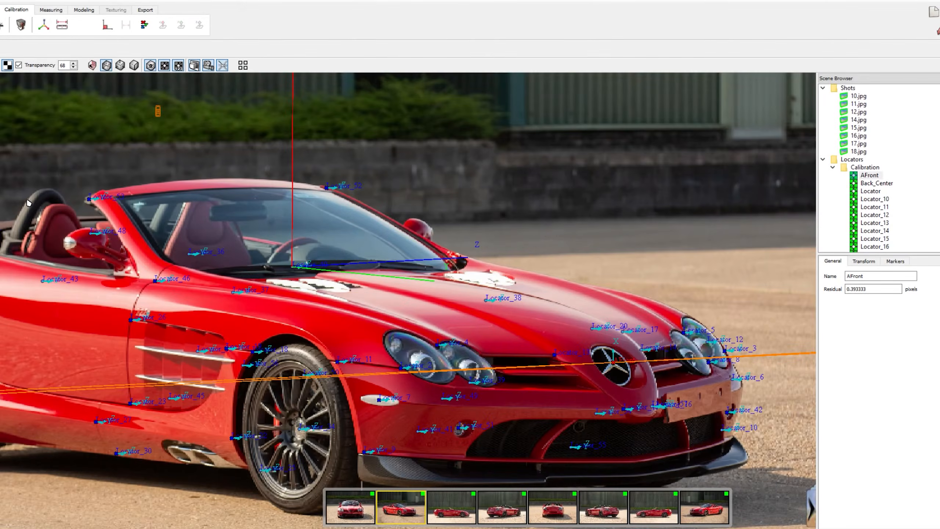
In the calibration program, align the world X axis along the car's centreline through the locators AFront and Back_Center.
scroll(92, 254, "down", 3)
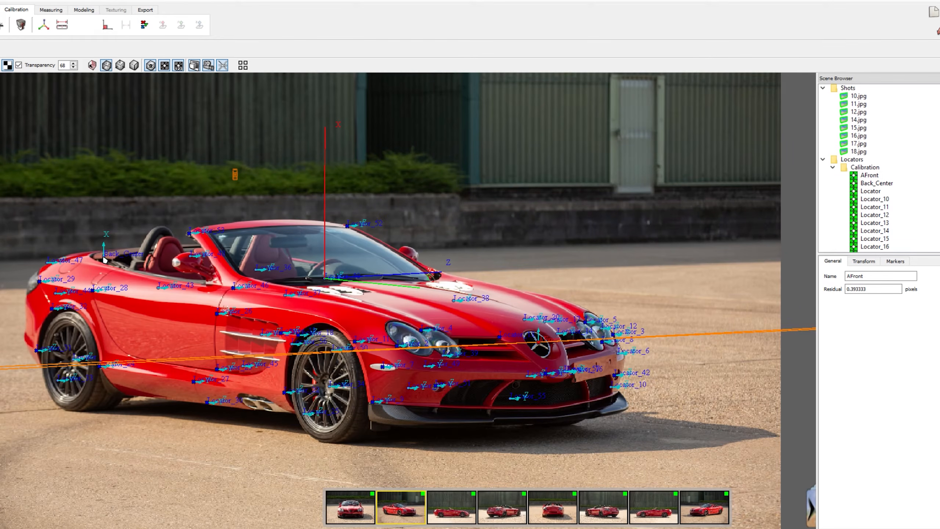
left_click(105, 256)
left_click(871, 176)
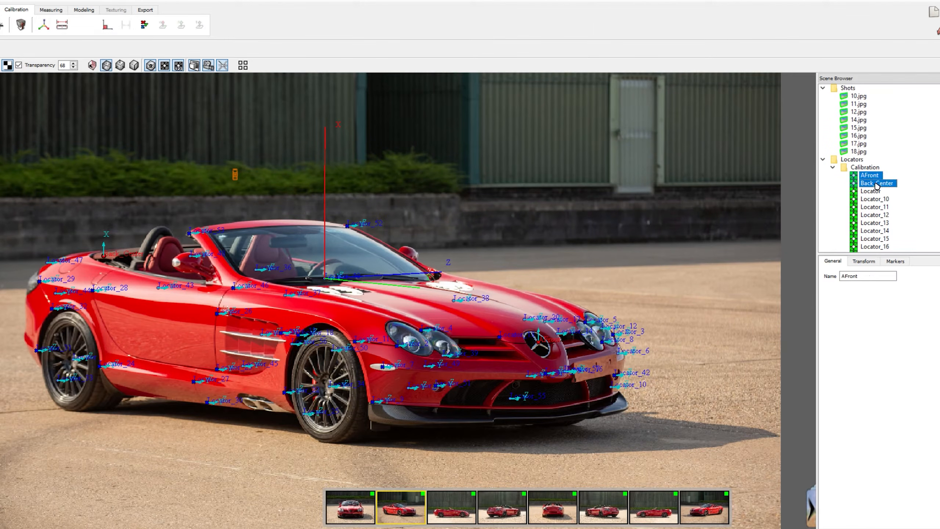
left_click(163, 25)
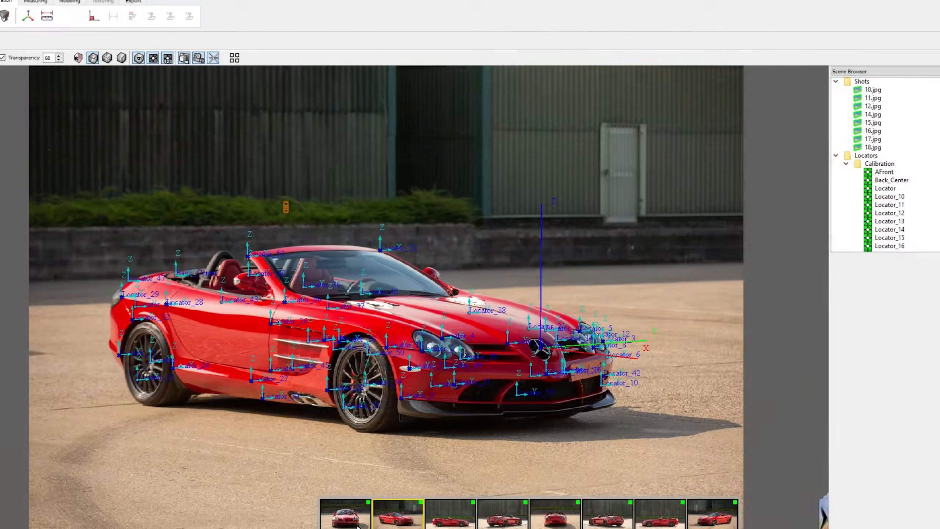
In the front shot 10.jpg, select the locators on both sides of the car for aligning the Y axis.
left_click(346, 512)
scroll(538, 393, "up", 2)
scroll(538, 393, "down", 2)
left_click_drag(728, 98, 425, 452)
left_click_drag(345, 162, 110, 522)
scroll(426, 283, "down", 1)
scroll(304, 158, "up", 3)
middle_click_drag(285, 79, 278, 132)
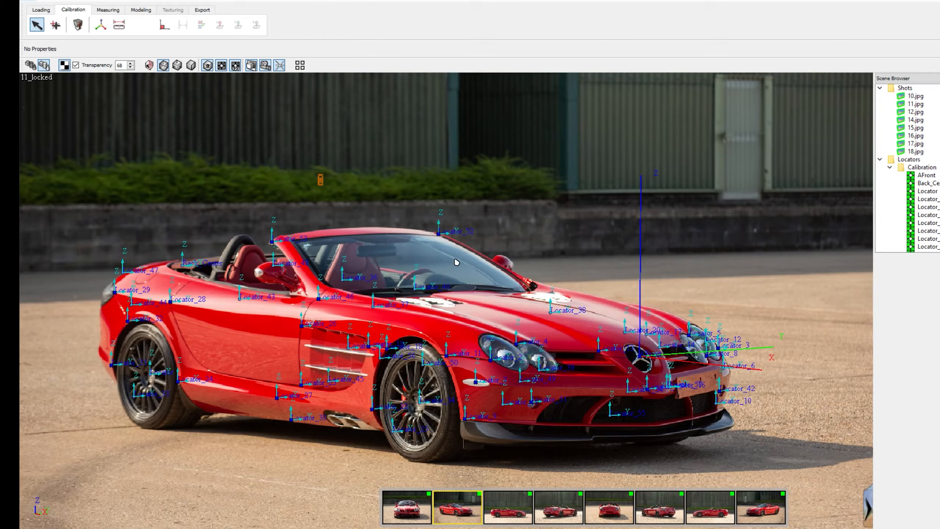
Define the reference distance between the rear and front wheel centre locators as 2.7 m and apply it.
middle_click_drag(457, 263, 500, 225)
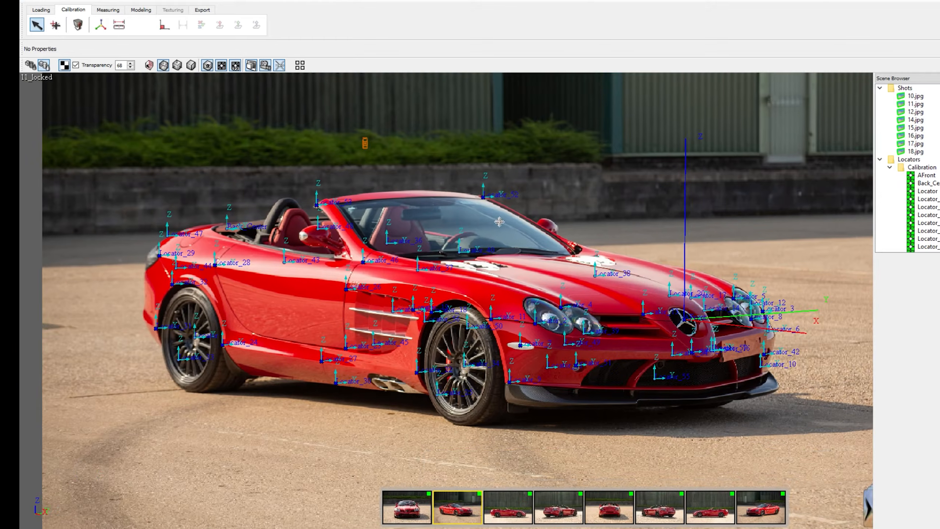
left_click(126, 26)
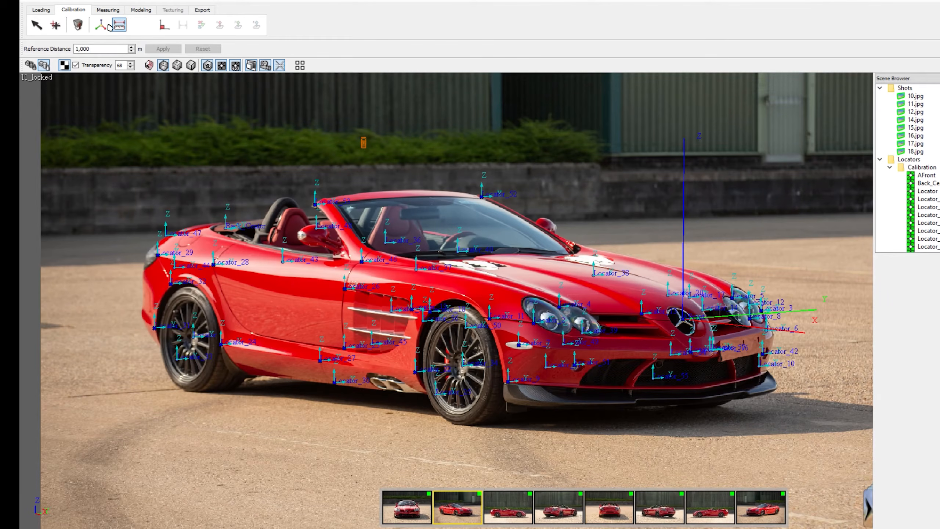
left_click(195, 336)
left_click(465, 367)
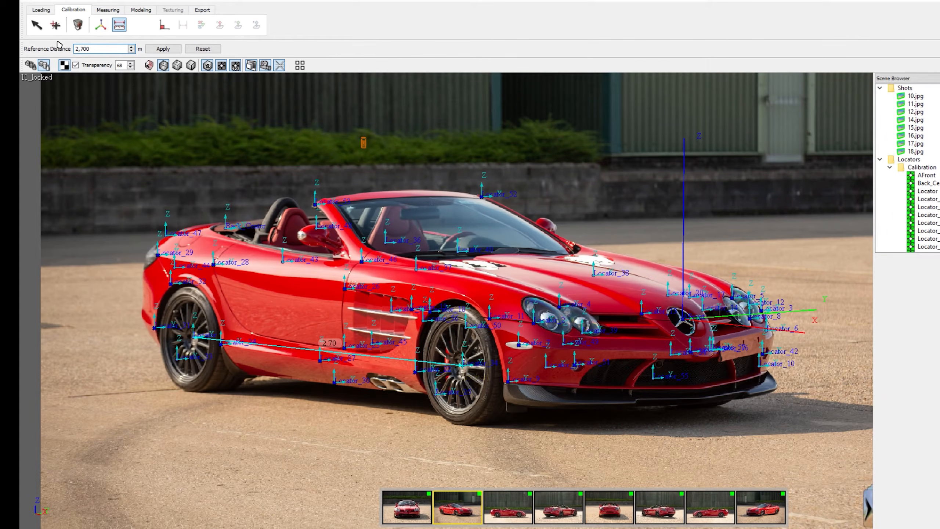
left_click(157, 49)
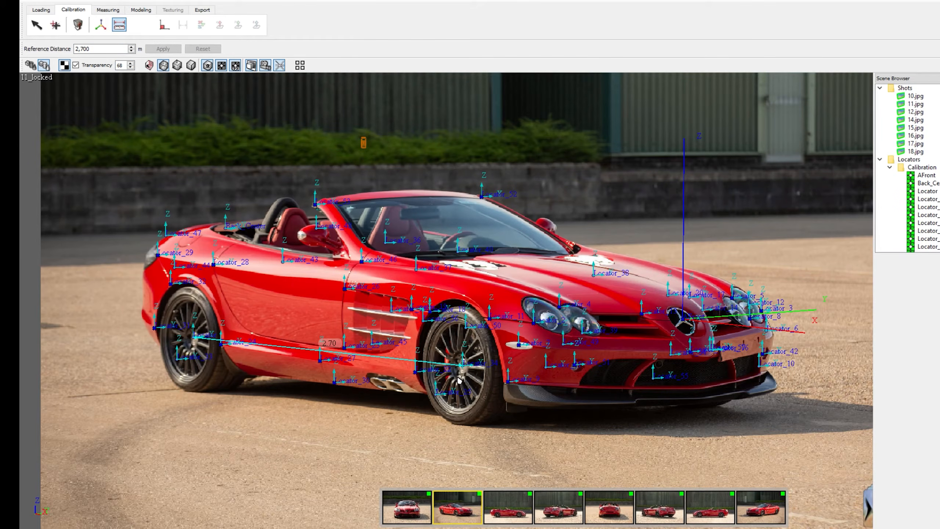
Check the axes and the wheelbase reference line in shots 12.jpg, 10.jpg and 11.jpg.
left_click(511, 510)
scroll(532, 423, "down", 3)
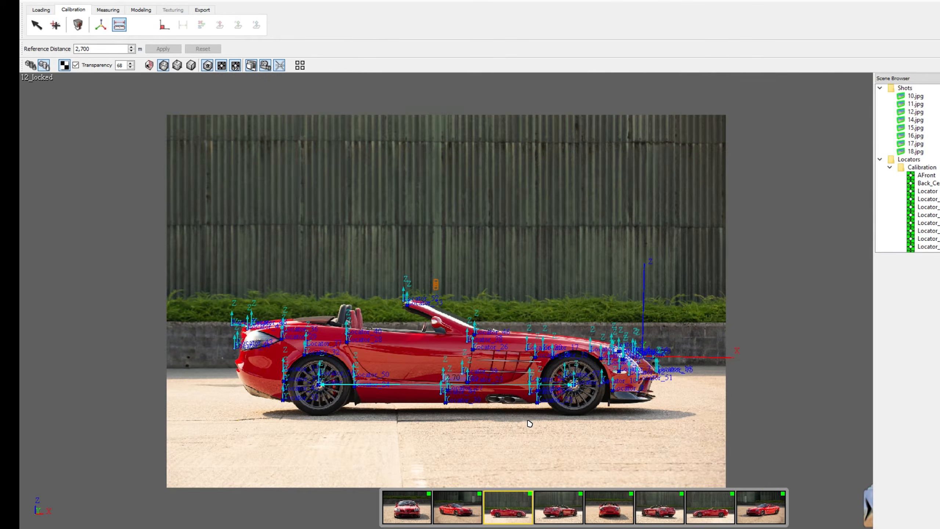
scroll(529, 423, "up", 5)
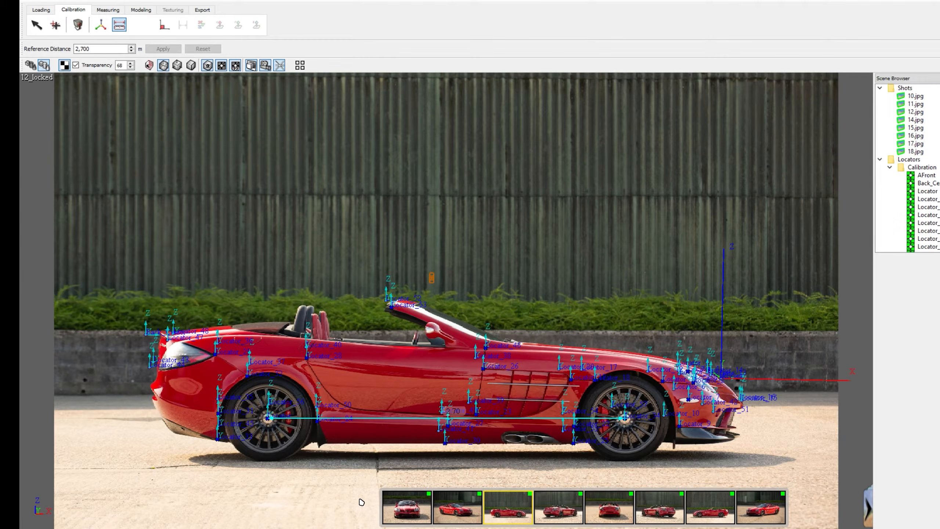
left_click(412, 513)
scroll(524, 358, "down", 3)
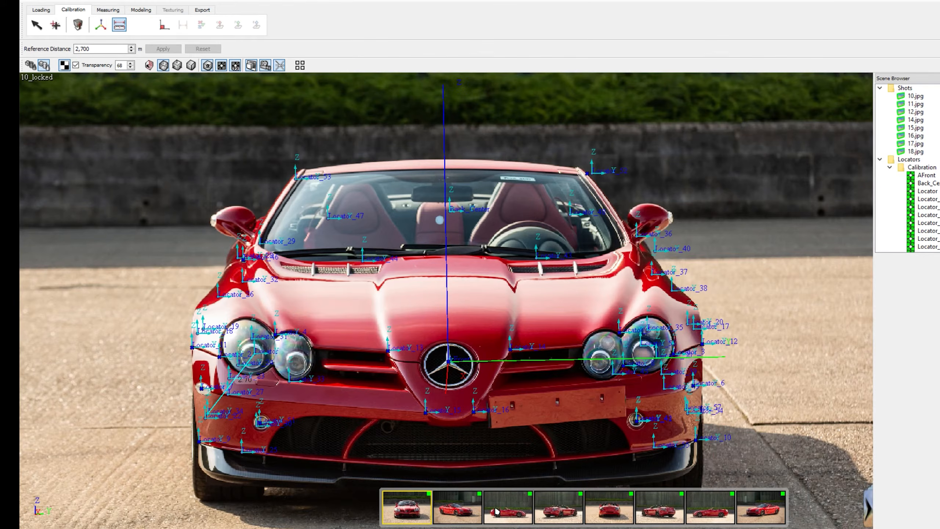
left_click(479, 504)
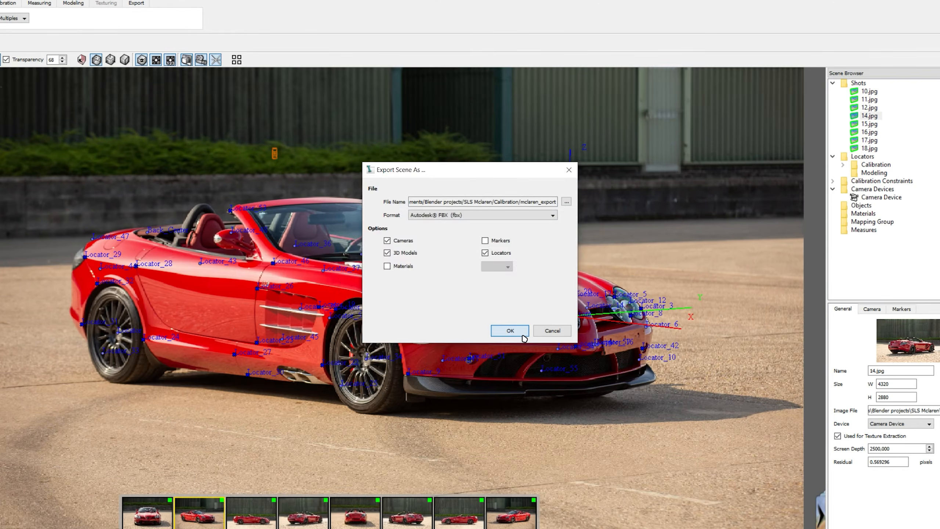
Try to export the scene in Autodesk FBX format over the existing mclaren_export.fbx, with cameras, 3D models and locators.
left_click(509, 330)
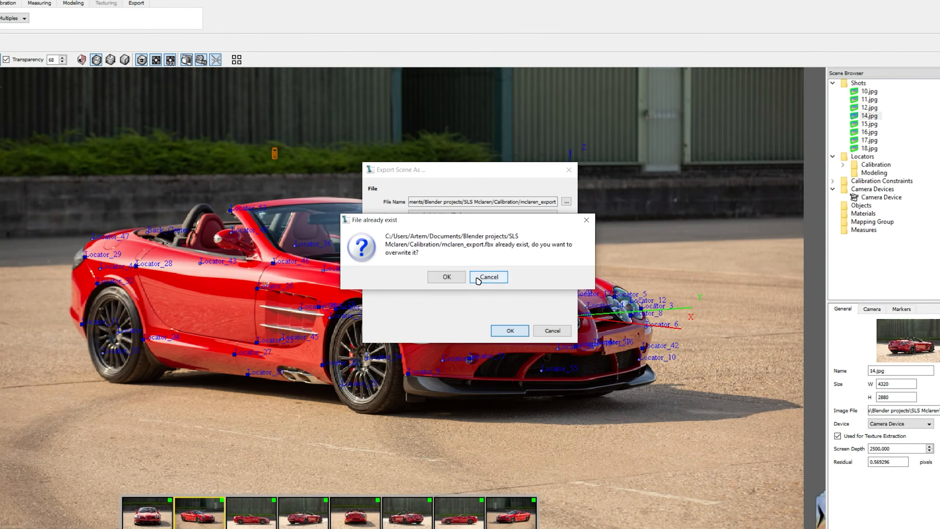
left_click(457, 277)
left_click(565, 202)
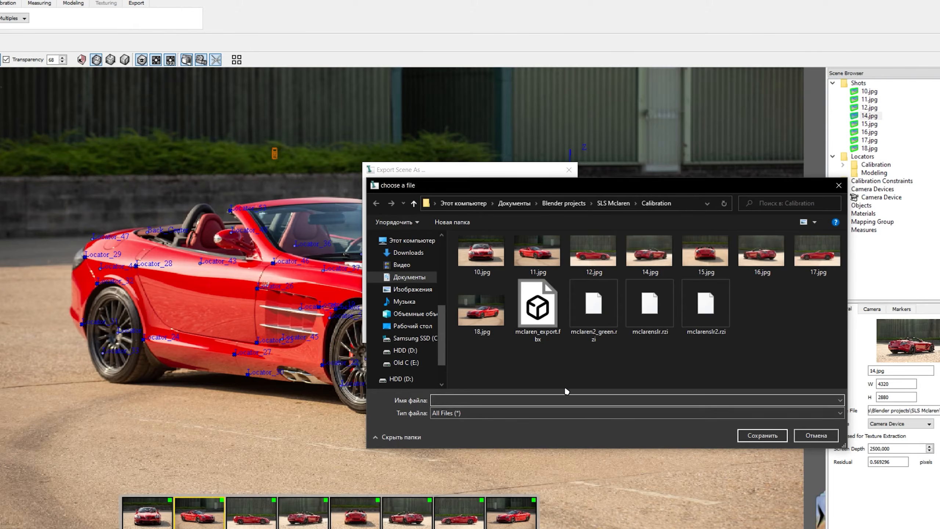
double_click(538, 307)
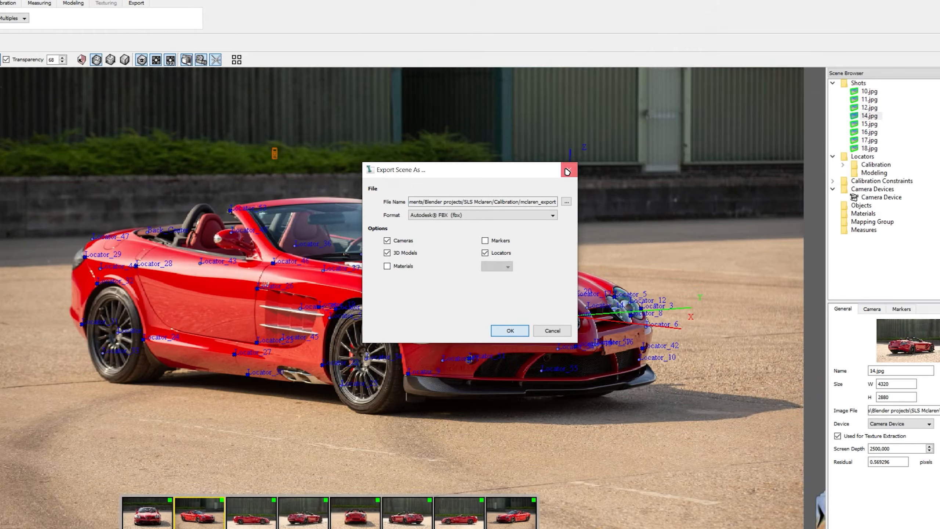
left_click(509, 329)
left_click(589, 223)
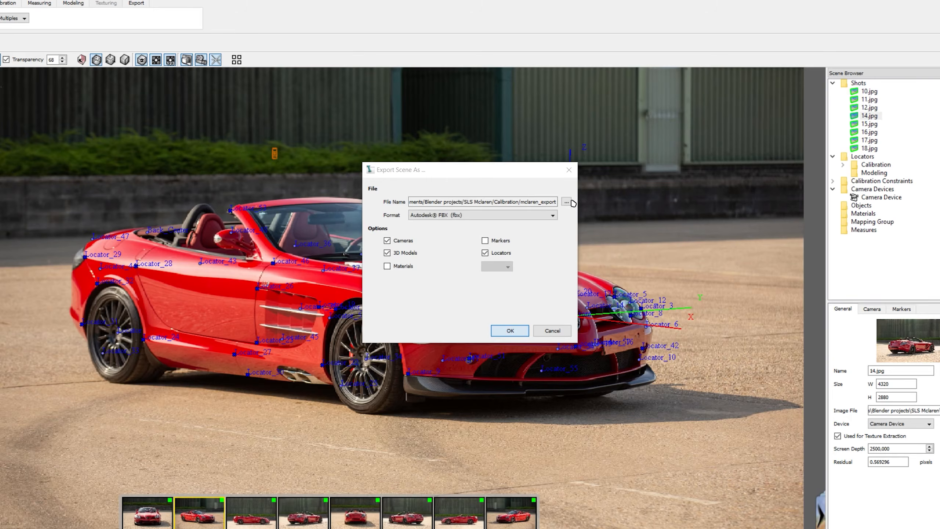
Choose the new file name 23213 for the scene export.
left_click(567, 202)
type("23213")
left_click(762, 435)
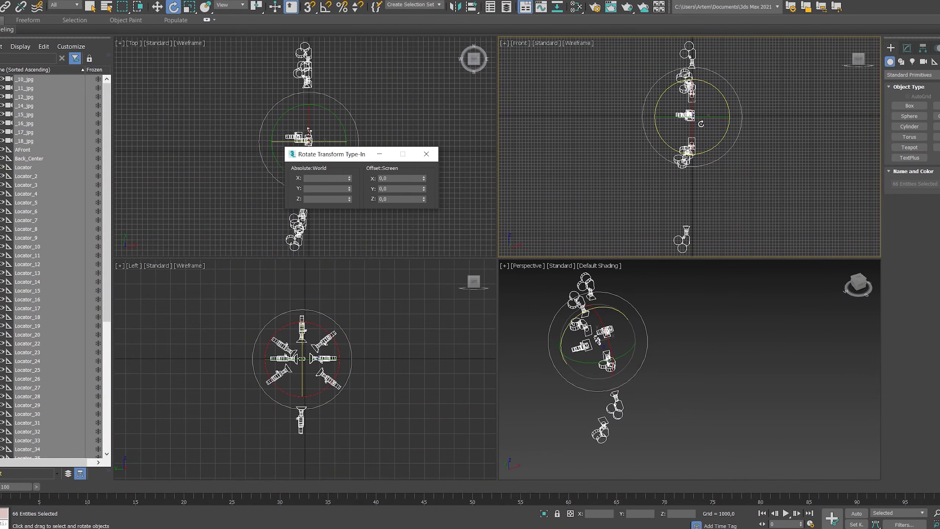
In 3ds Max, rotate the selected cameras and locators by -90 degrees in the front view and deselect them.
left_click_drag(397, 178, 321, 198)
type("-90")
key("Return")
left_click(426, 154)
scroll(667, 149, "up", 5)
middle_click_drag(743, 123, 730, 192)
left_click(514, 52)
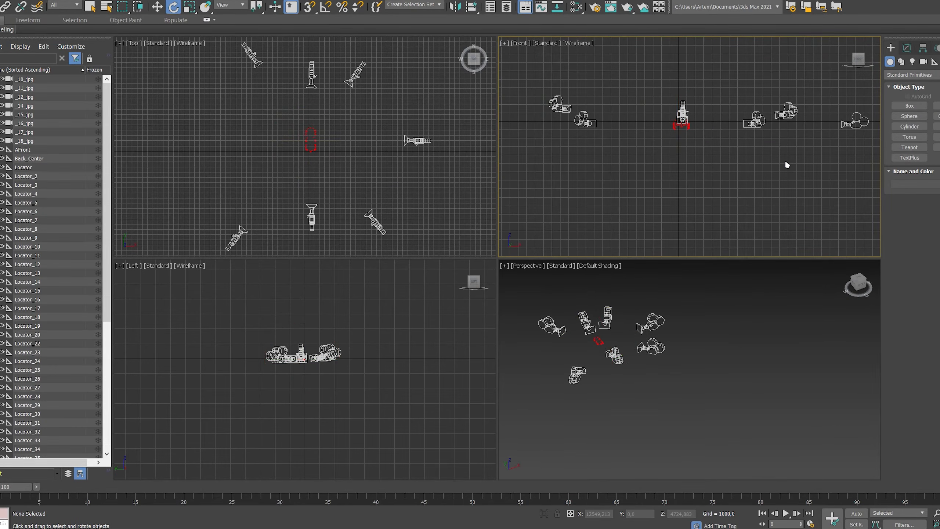
Maximize the viewport and look at the scene through camera _11_jpg.
key("alt+w")
middle_click_drag(668, 264, 607, 339, "alt")
left_click(121, 43)
left_click(145, 43)
mouse_move(185, 52)
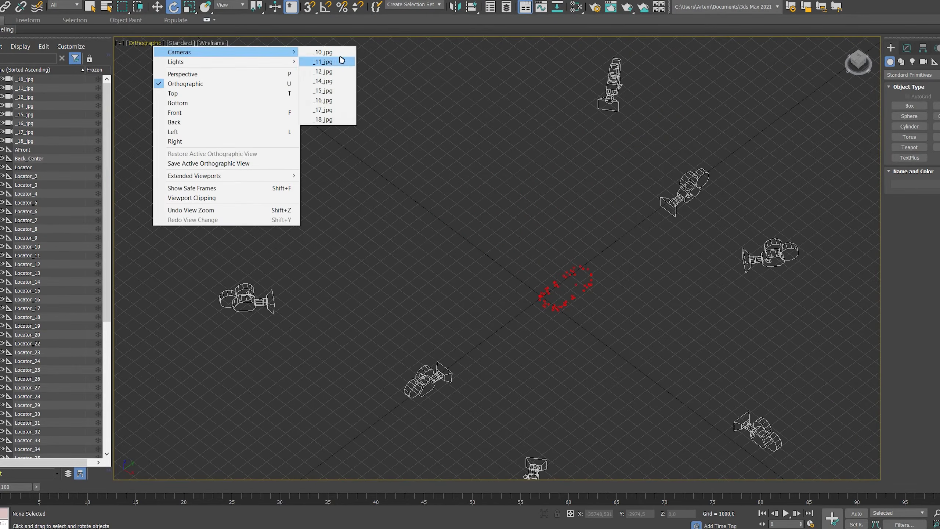
left_click(330, 62)
left_click(123, 43)
left_click(580, 172)
left_click(122, 43)
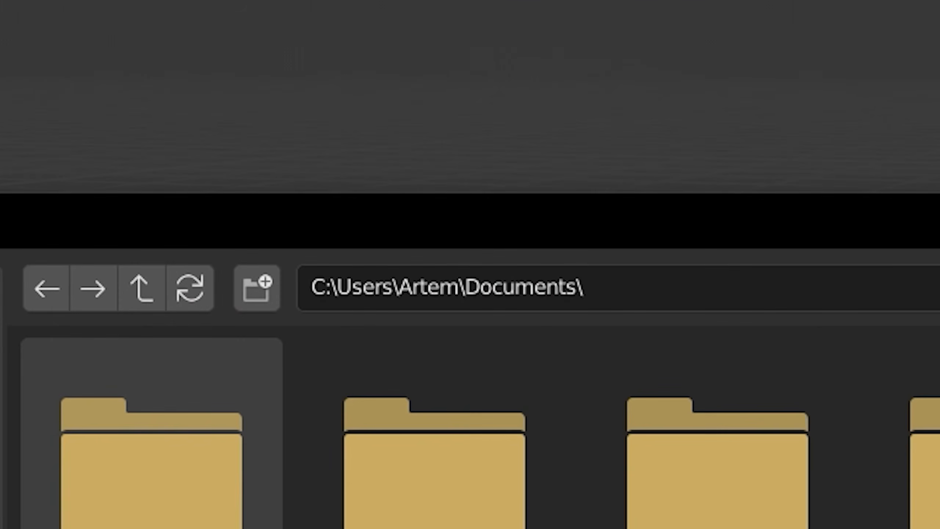
In Blender, import the exported cameras and locators and set the transform orientation to Local.
left_click(425, 488)
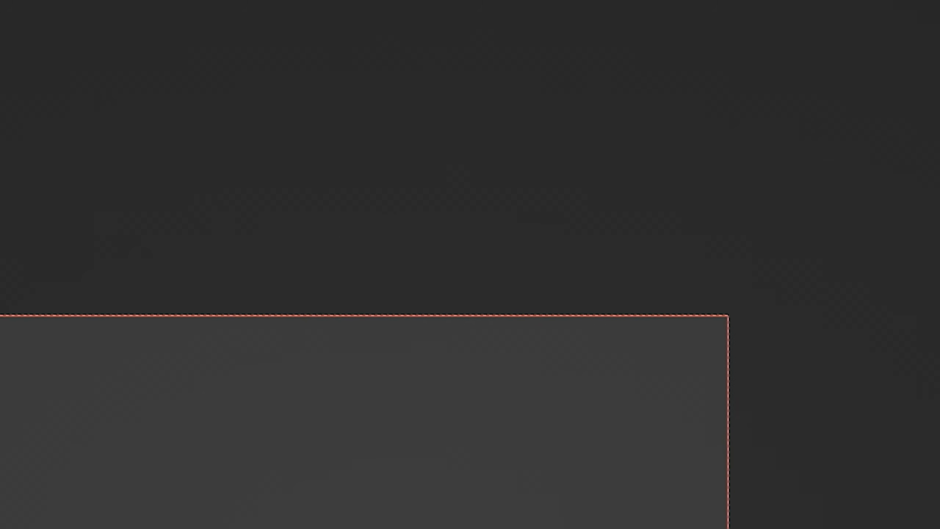
left_click(371, 1)
left_click(393, 24)
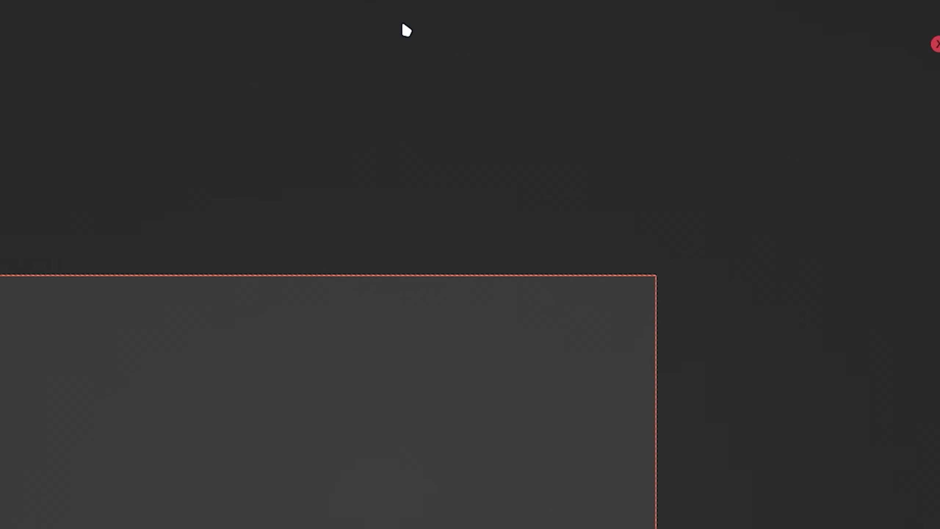
left_click(291, 2)
left_click(275, 44)
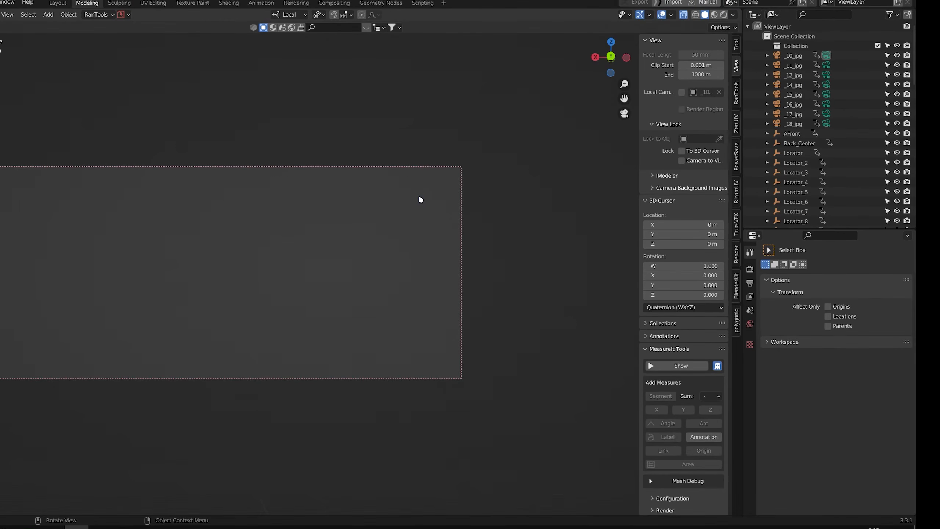
Rotate all imported cameras and locators 180 degrees about the Y axis and deselect them in the camera view.
middle_click_drag(418, 194, 376, 279)
key("a")
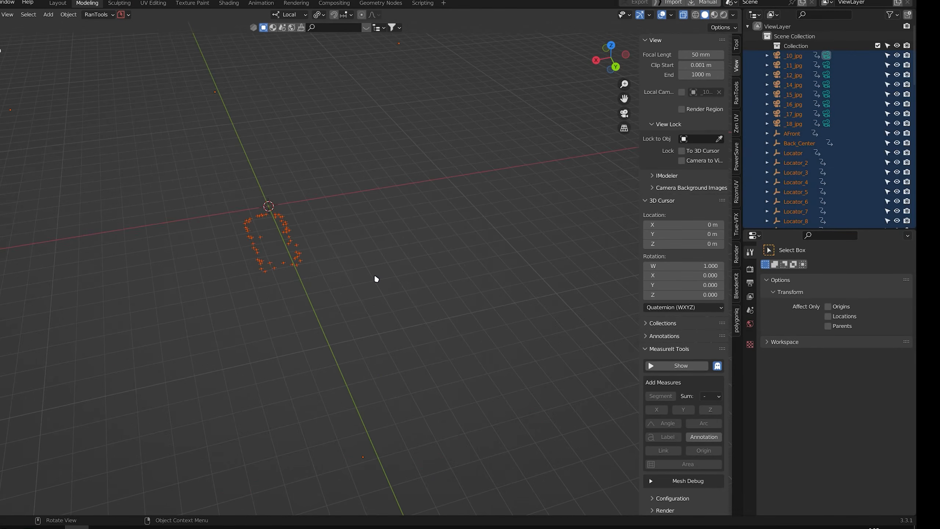
key("KP_0")
type("ry180")
key("Return")
left_click(374, 273)
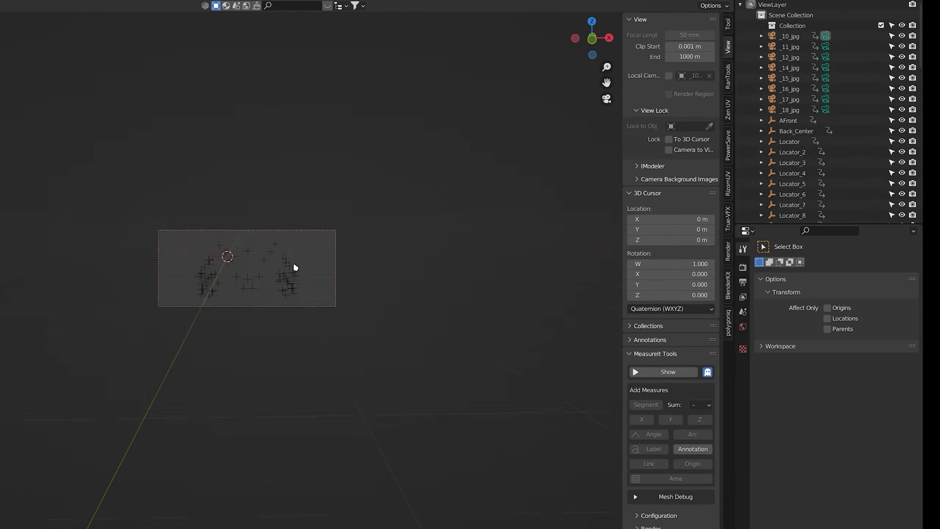
Set the render resolution to 4320 by 2880 px.
scroll(302, 264, "up", 5)
middle_click_drag(299, 264, 425, 261, "shift")
left_click(743, 267)
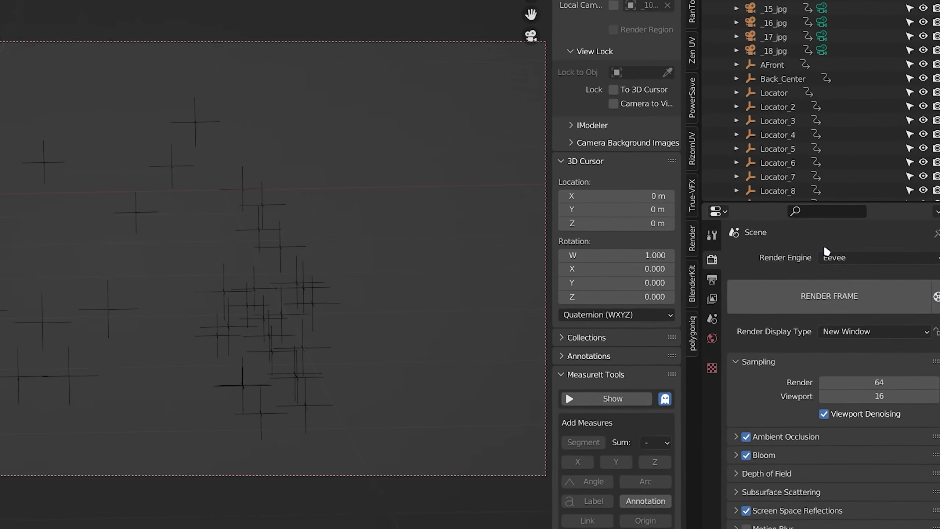
left_click(712, 279)
double_click(895, 275)
type("432")
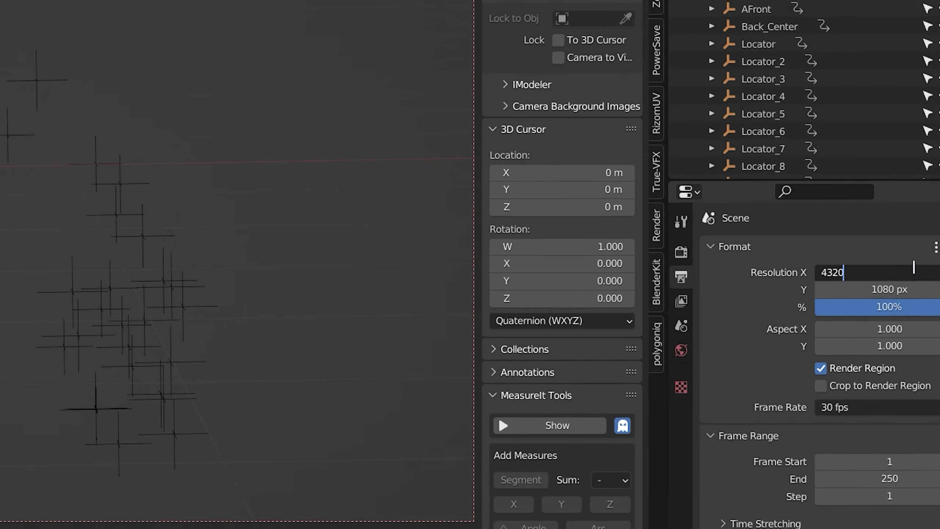
type("0")
key("Return")
double_click(901, 291)
type("2880")
key("Return")
left_click(680, 358)
left_click(680, 326)
left_click(681, 300)
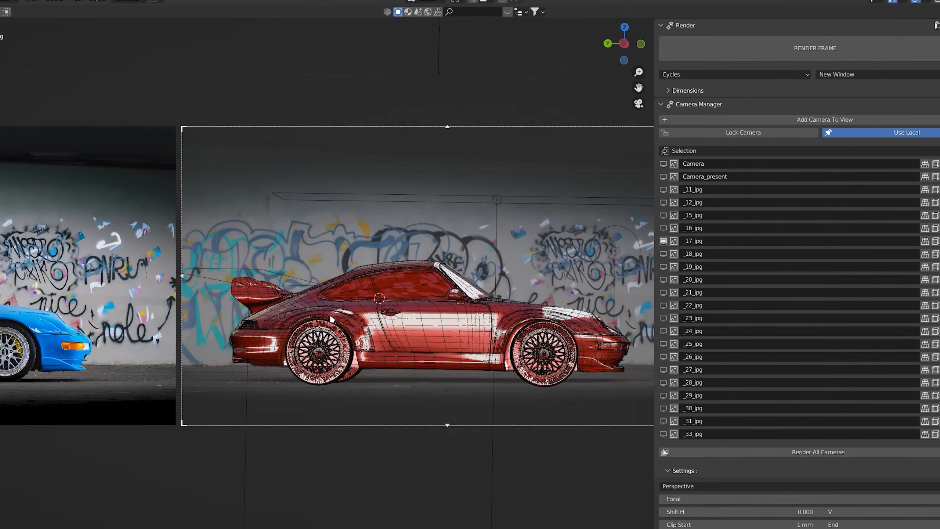
Compare the finished car model with the photos through cameras _17_jpg to _21_jpg and inspect it shaded from outside the cameras.
middle_click_drag(332, 319, 413, 317, "shift")
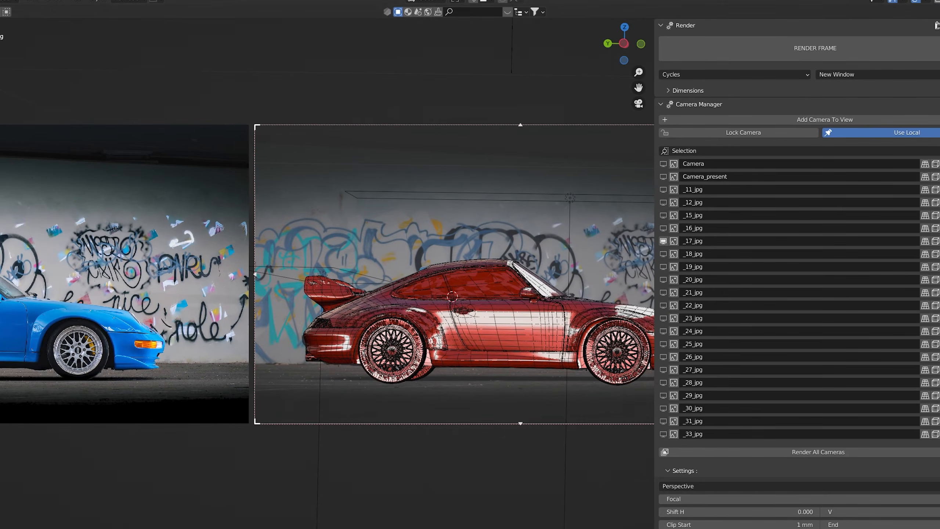
mouse_move(648, 299)
middle_mouse_down("shift")
mouse_move(488, 325)
mouse_move(483, 290)
middle_mouse_up("shift")
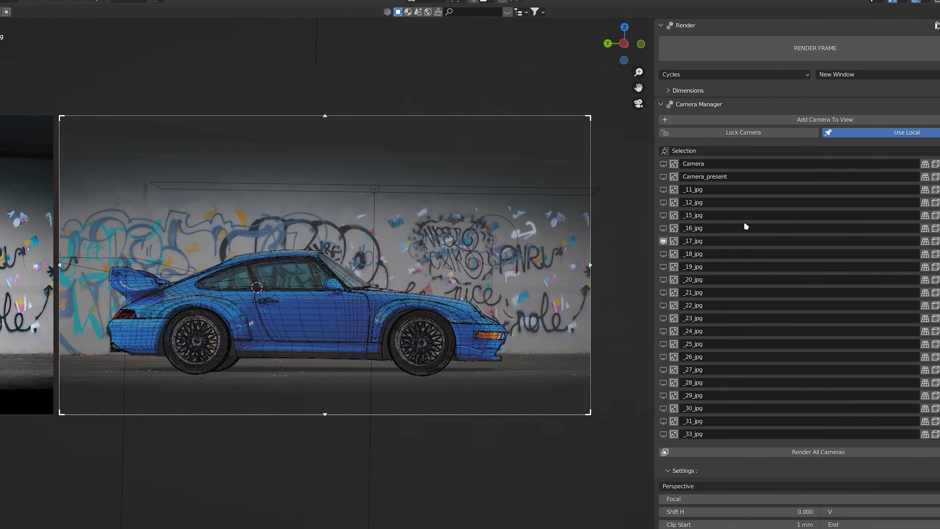
left_click(663, 254)
middle_click_drag(396, 318, 576, 307, "shift")
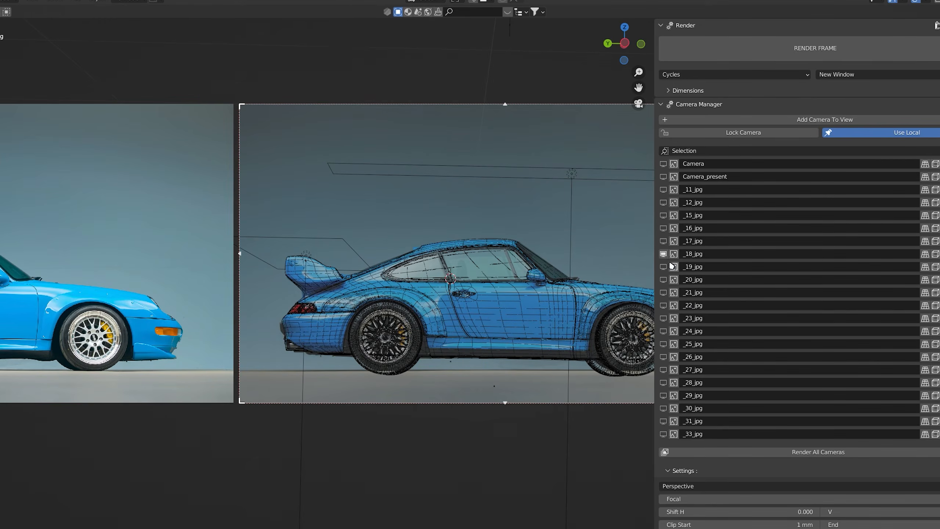
left_click(663, 268)
middle_click_drag(314, 293, 237, 299, "shift")
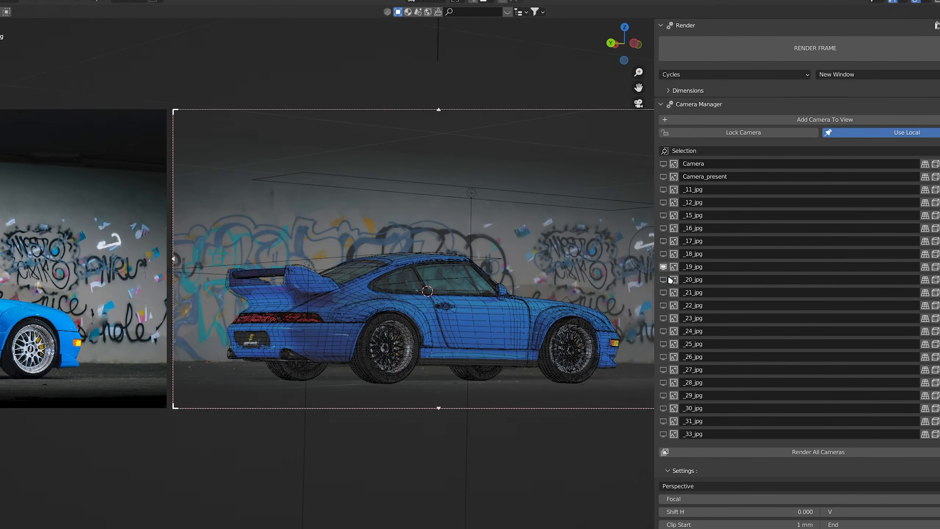
left_click(664, 279)
middle_click_drag(357, 303, 294, 328, "shift")
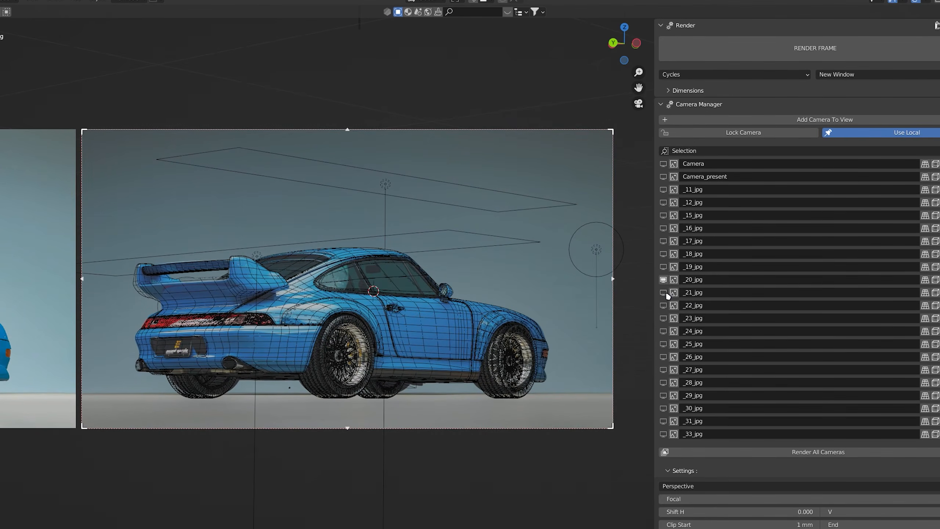
left_click(664, 293)
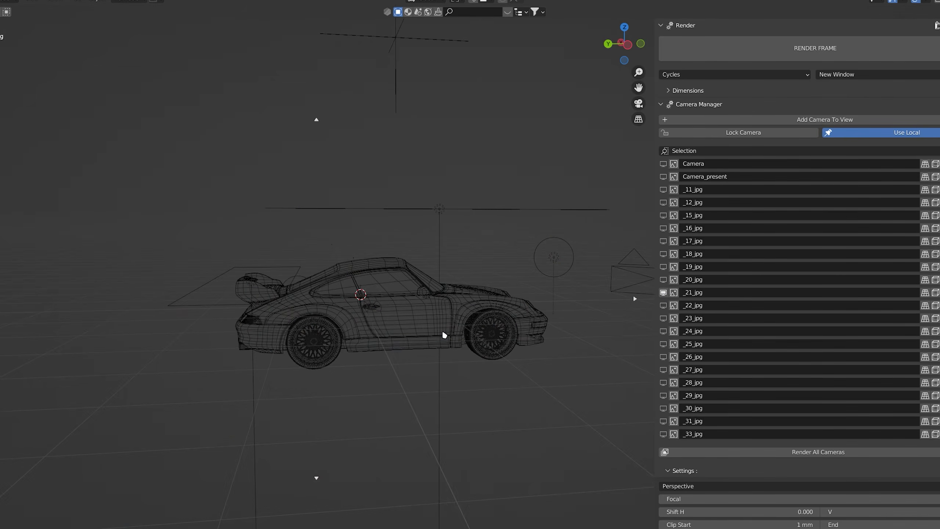
middle_click_drag(445, 335, 422, 350)
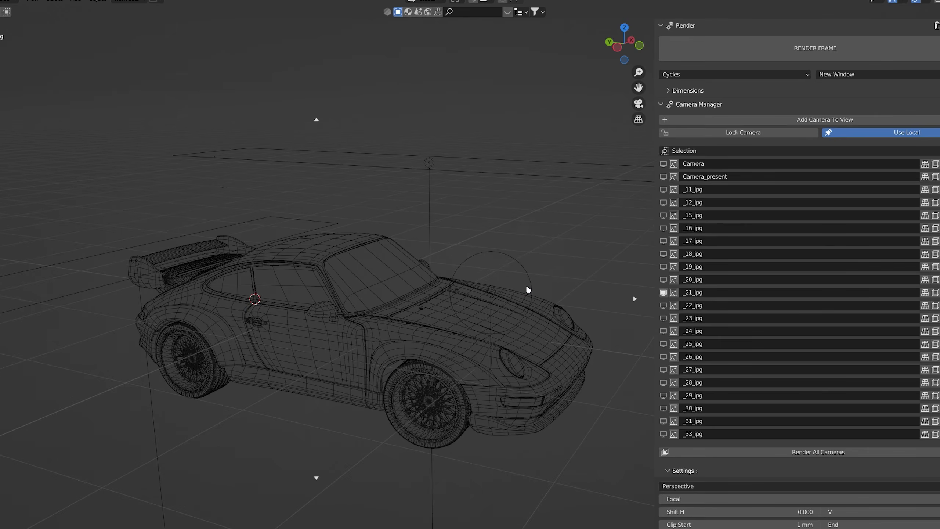
left_click(939, 1)
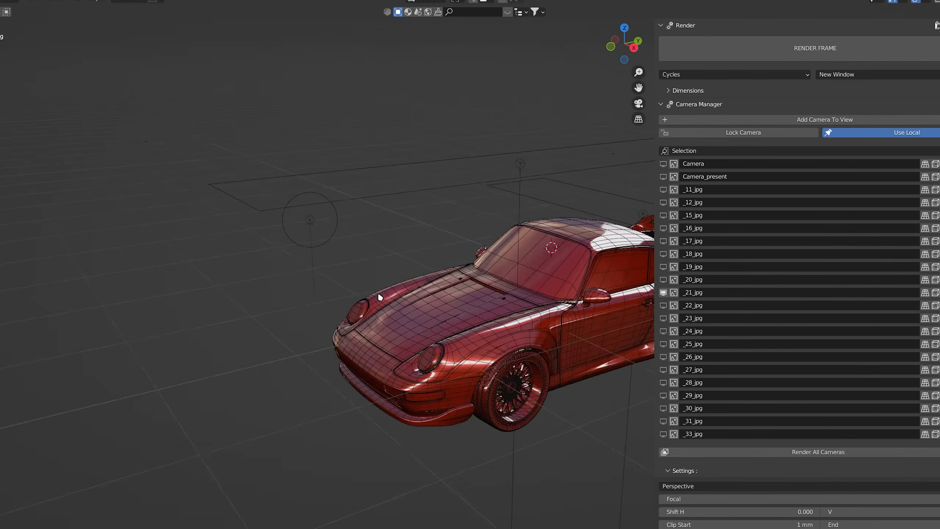